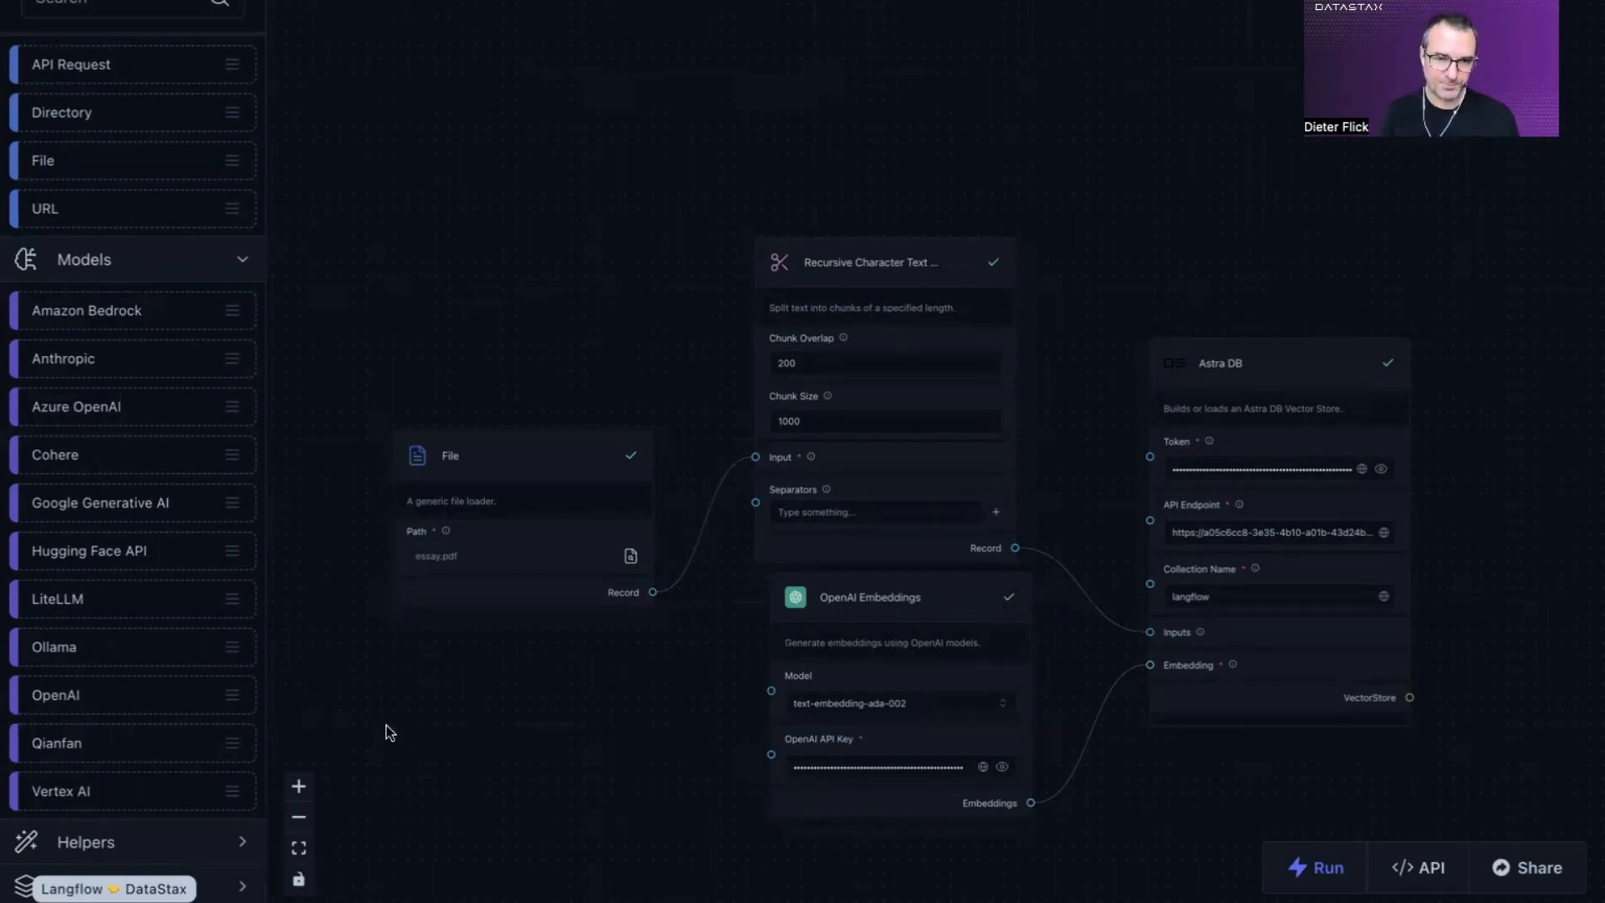
- Run the ingestion flow from the Astra DB component and view the stored records in the langflow collection in DataStax Astra
left_click(486, 464)
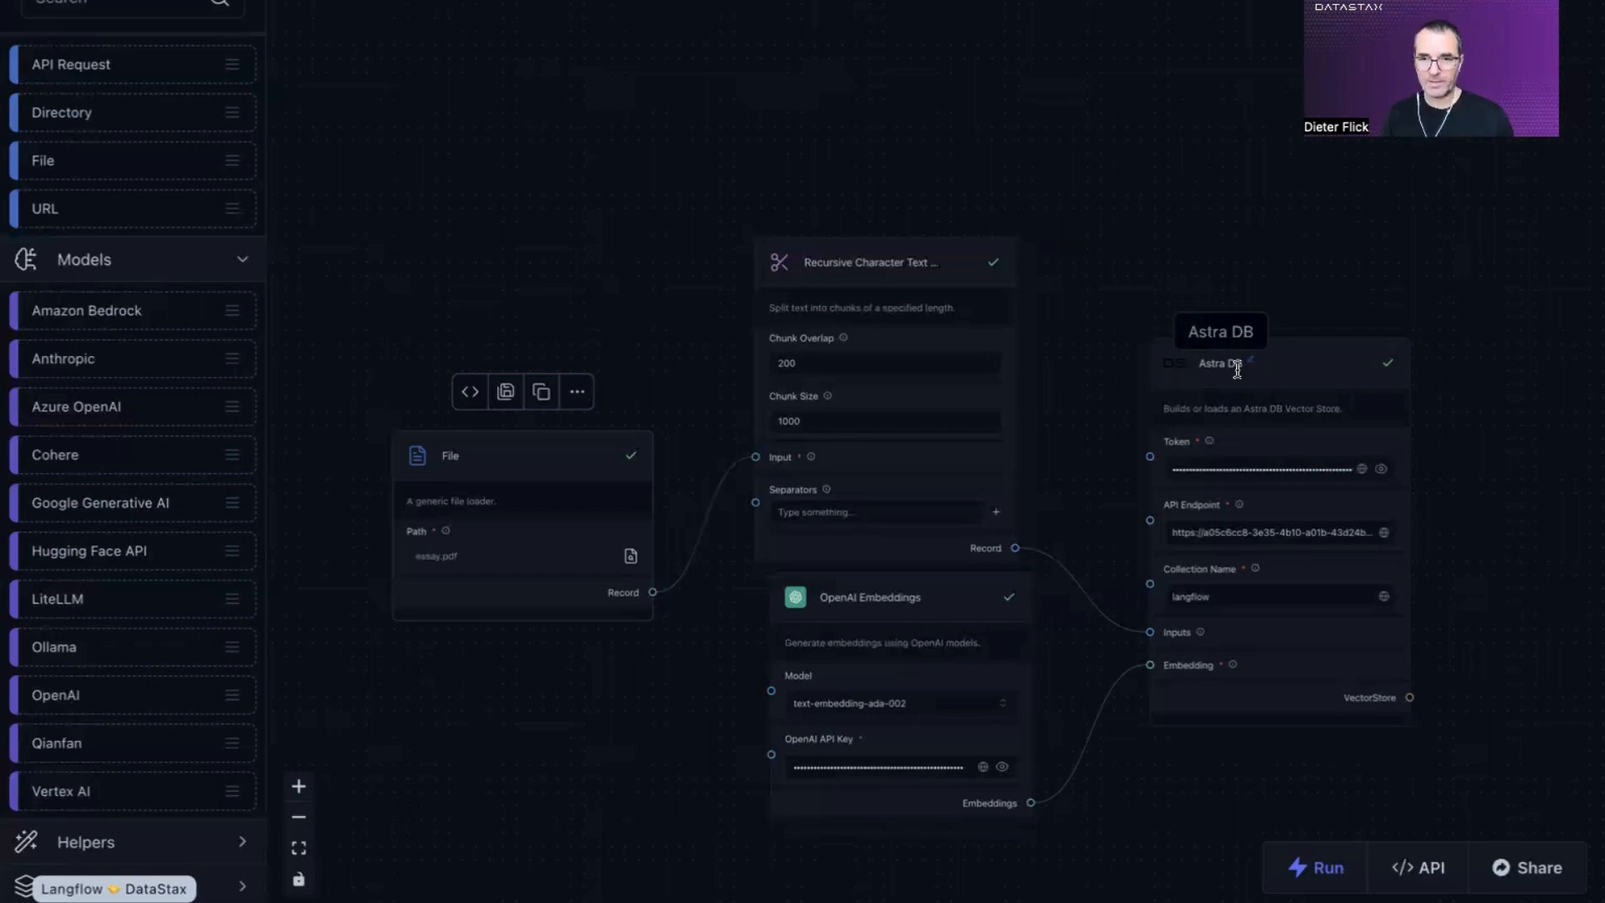
left_click(1388, 365)
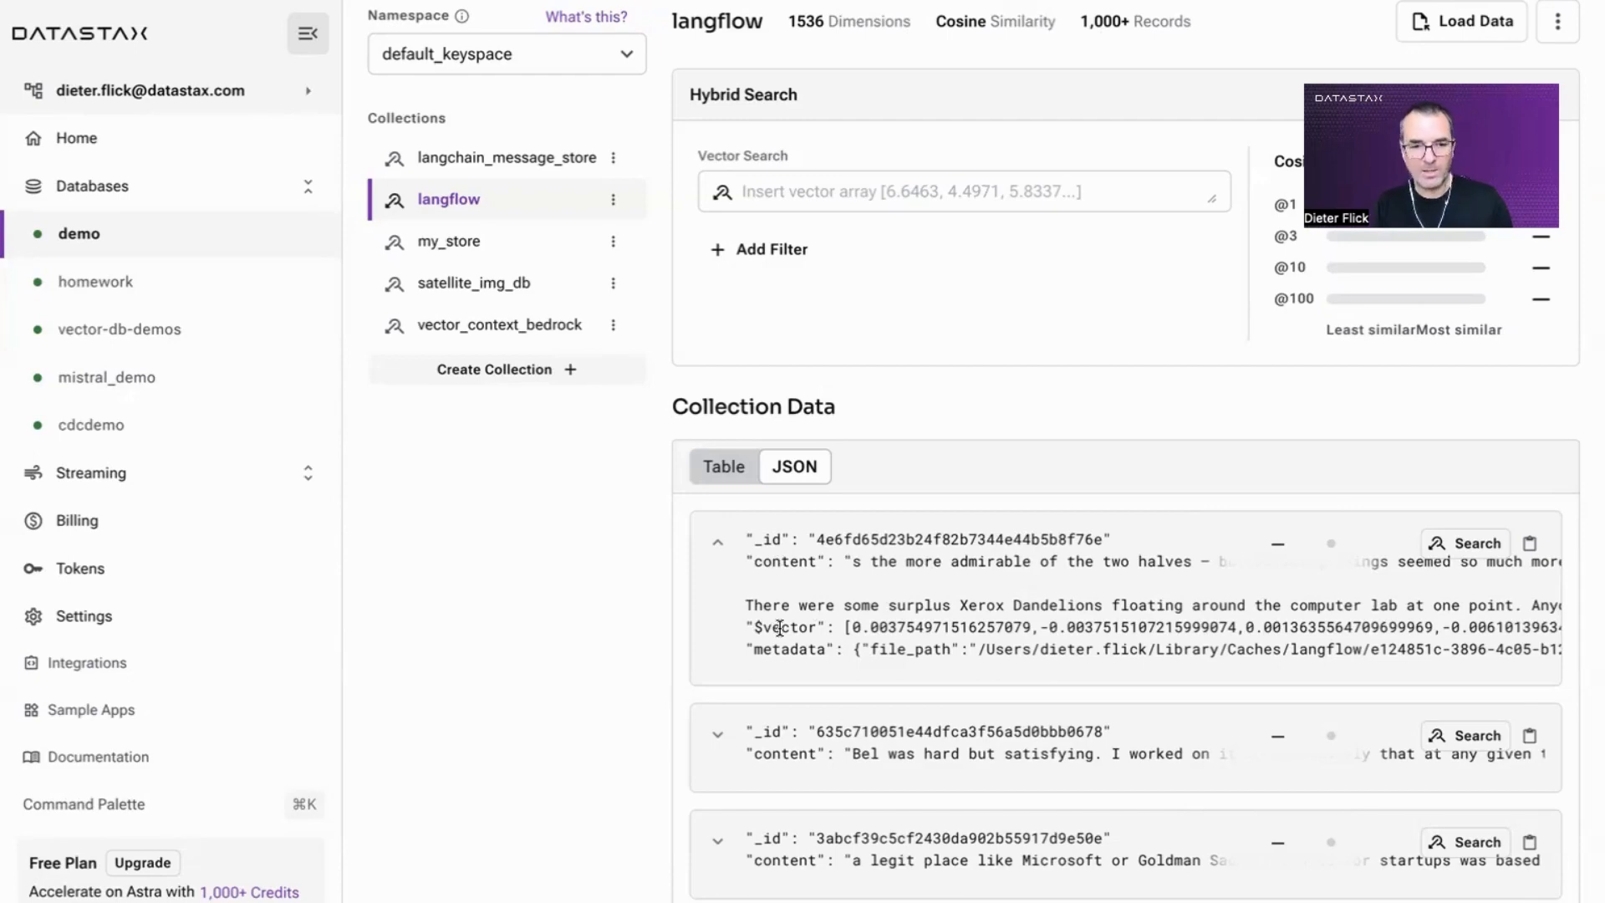
key("ctrl+Left")
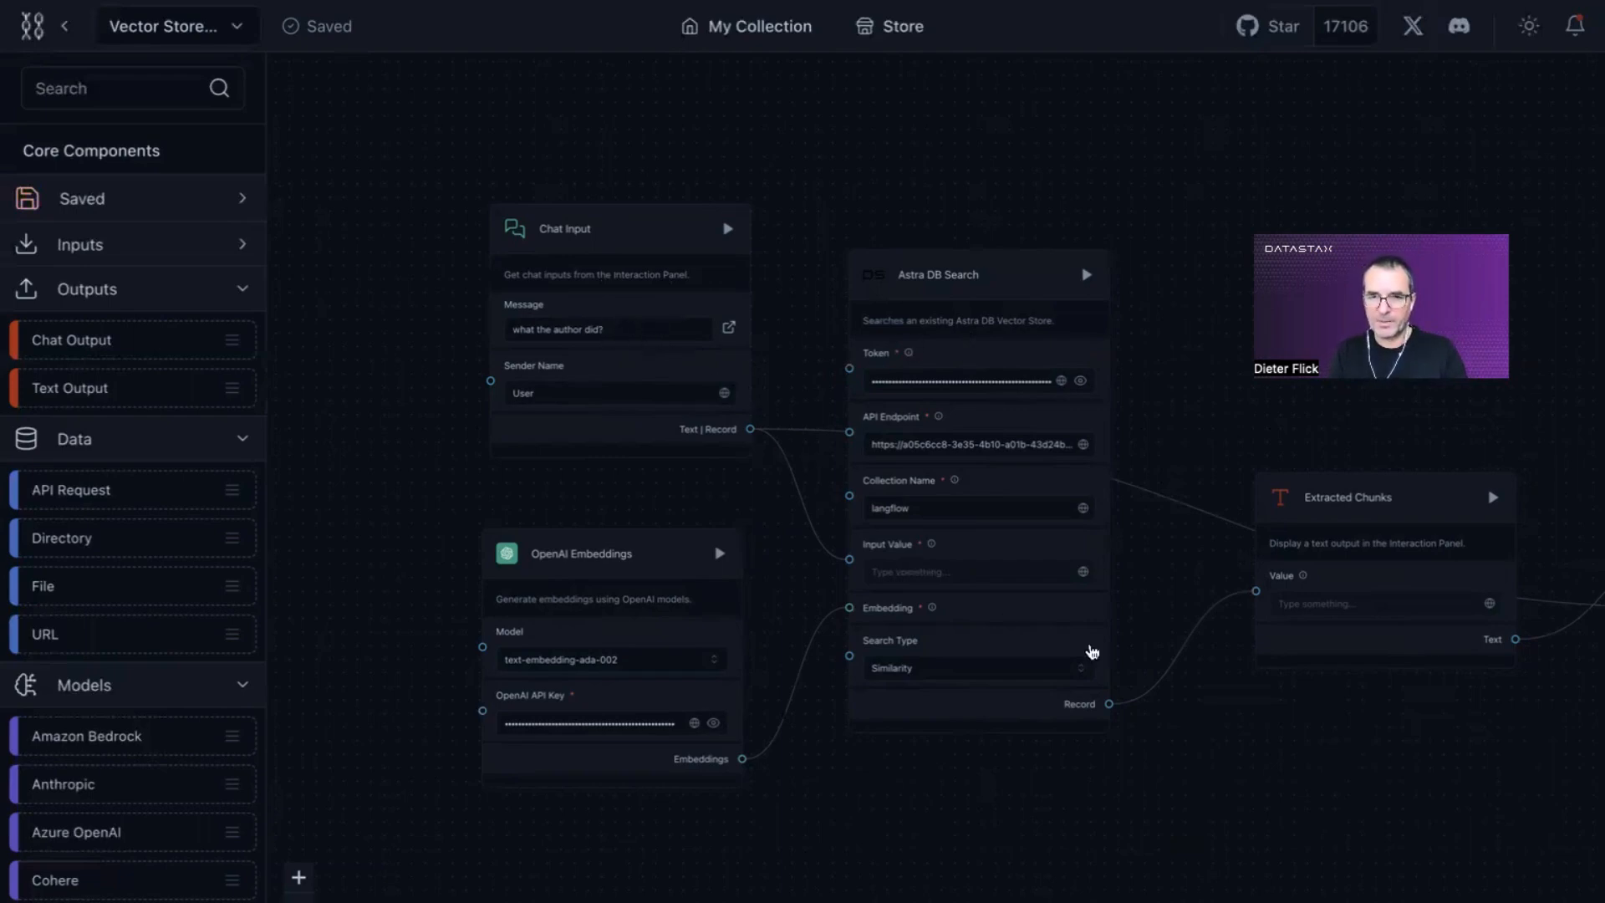
- Add a Chat Output component beside the OpenAI model and connect the model's Text output to its Message input
left_click_drag(1223, 809, 297, 706)
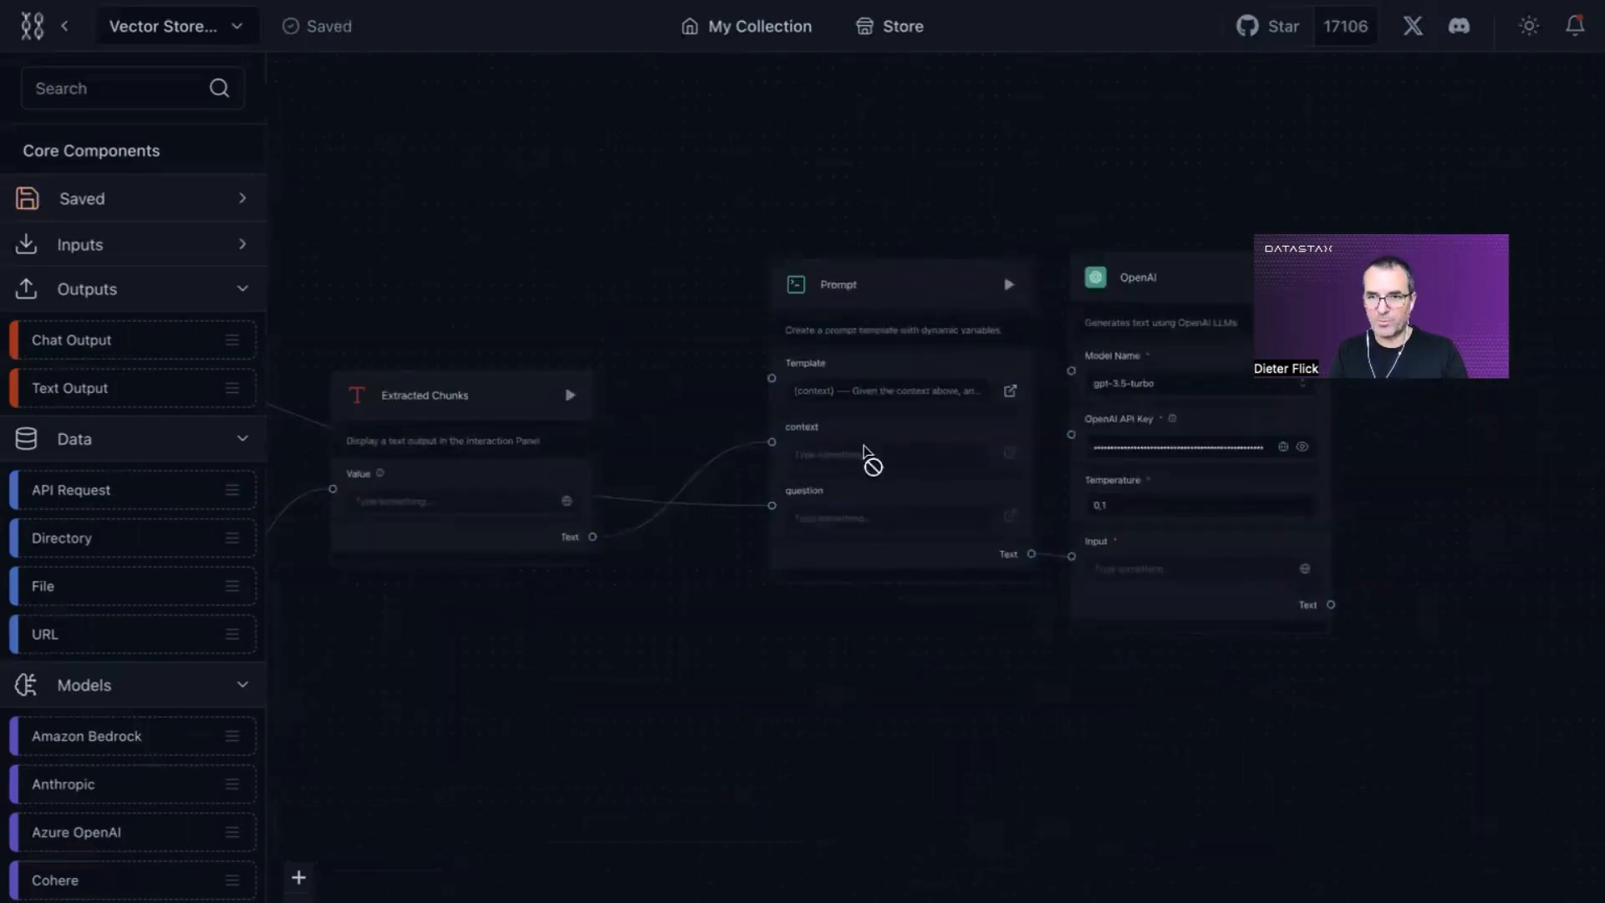
left_click_drag(831, 785, 561, 806)
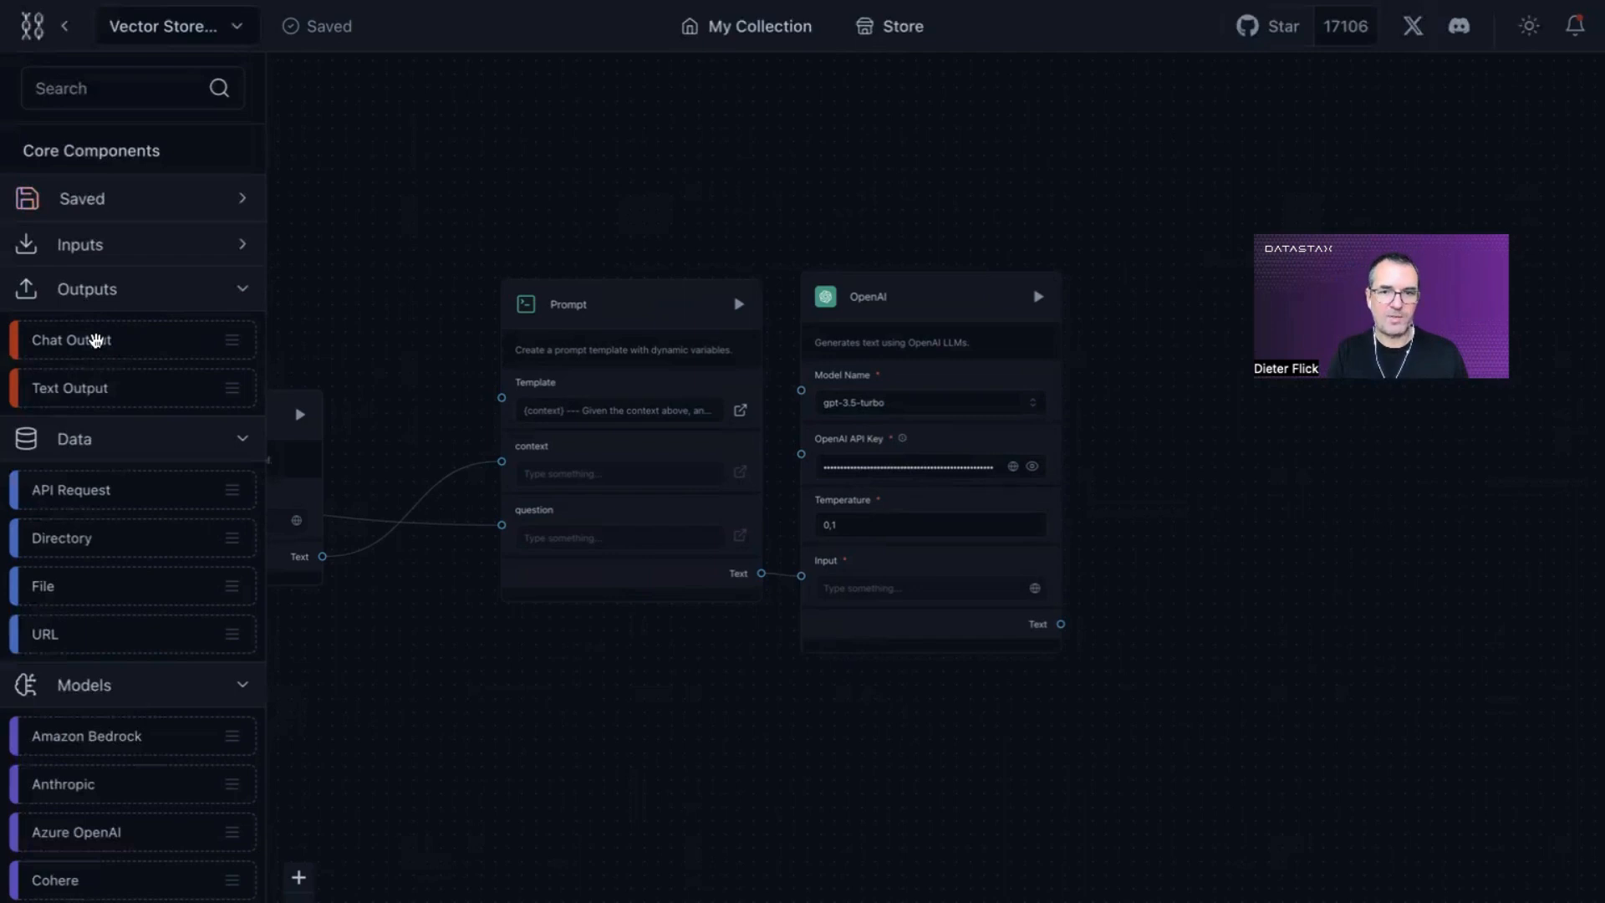
left_click_drag(96, 339, 1297, 500)
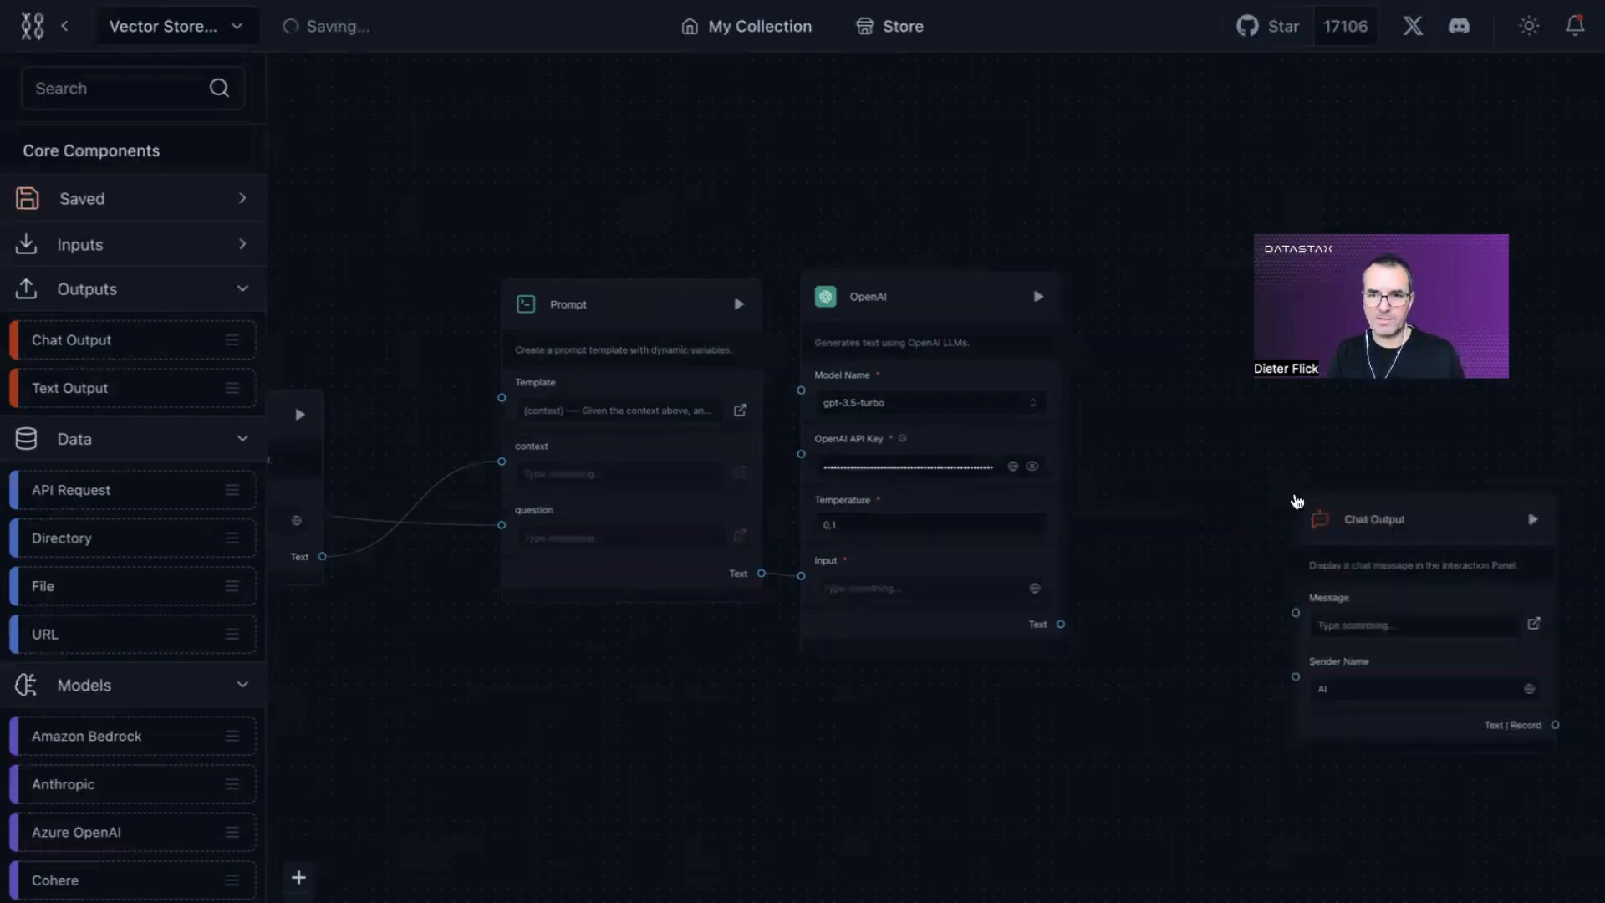
left_click_drag(1060, 624, 1296, 613)
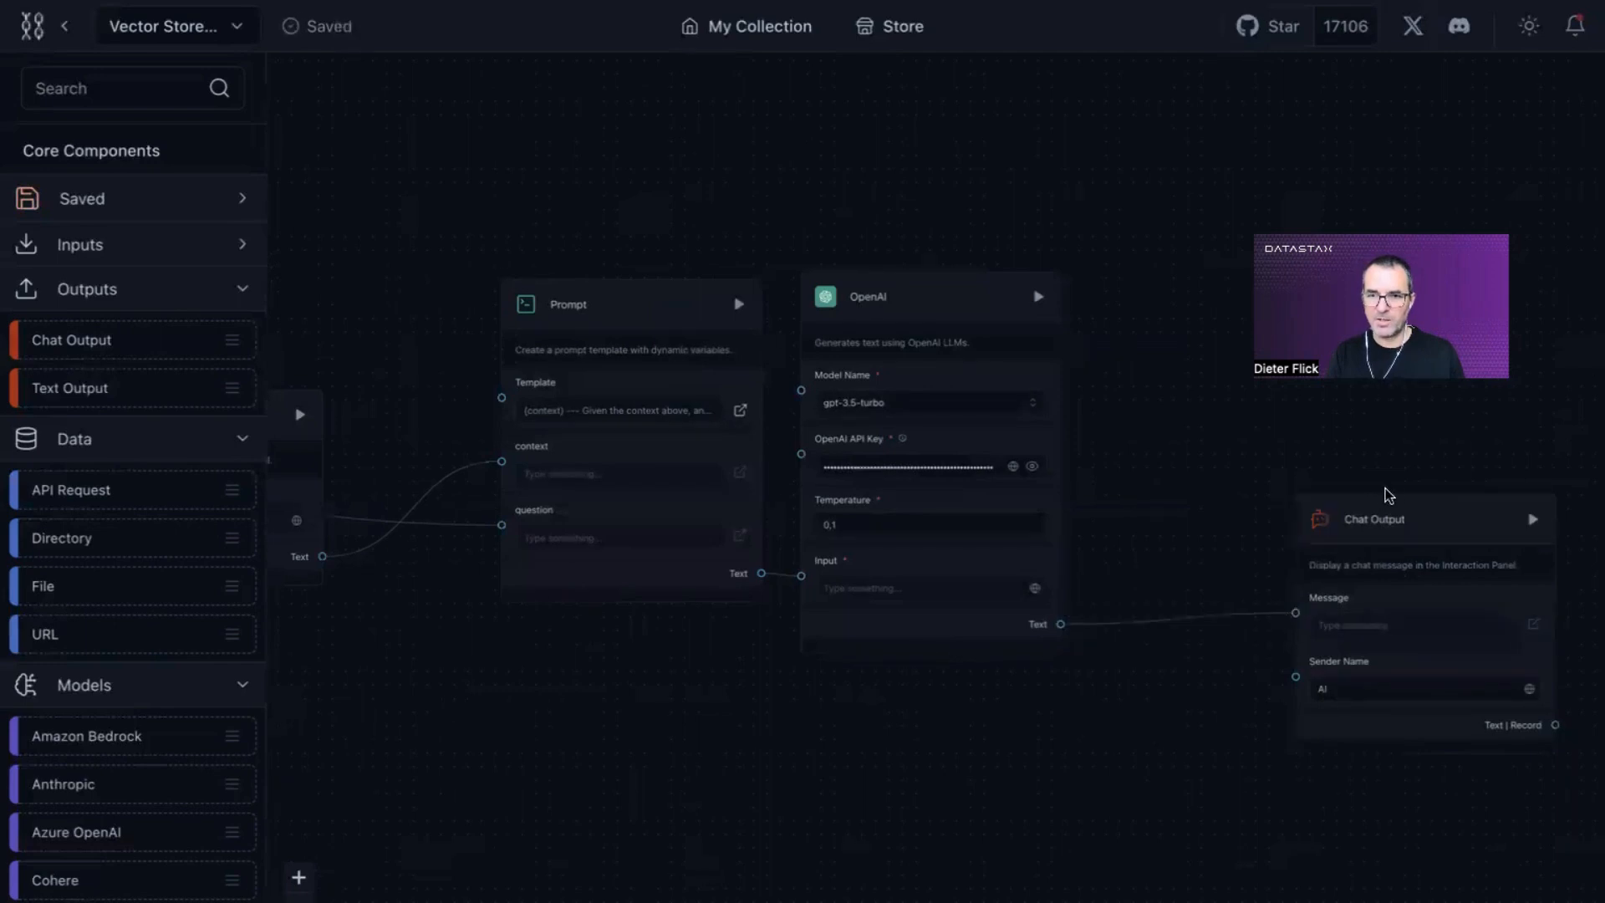
- Run the retrieval flow from the Chat Output component
left_click(1408, 513)
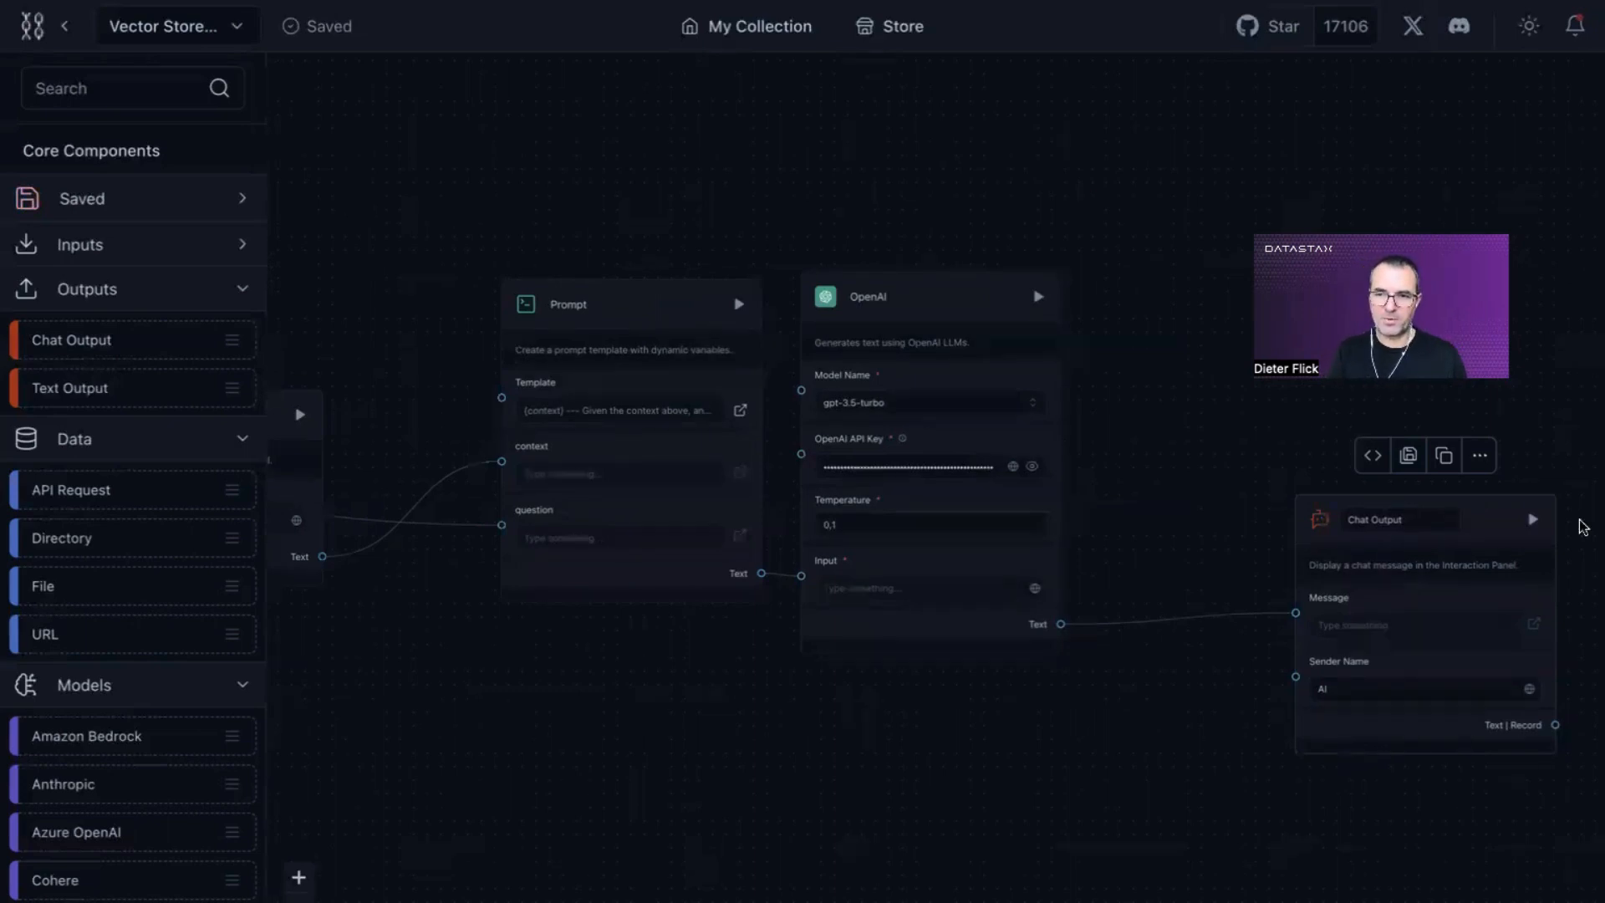
left_click(1533, 521)
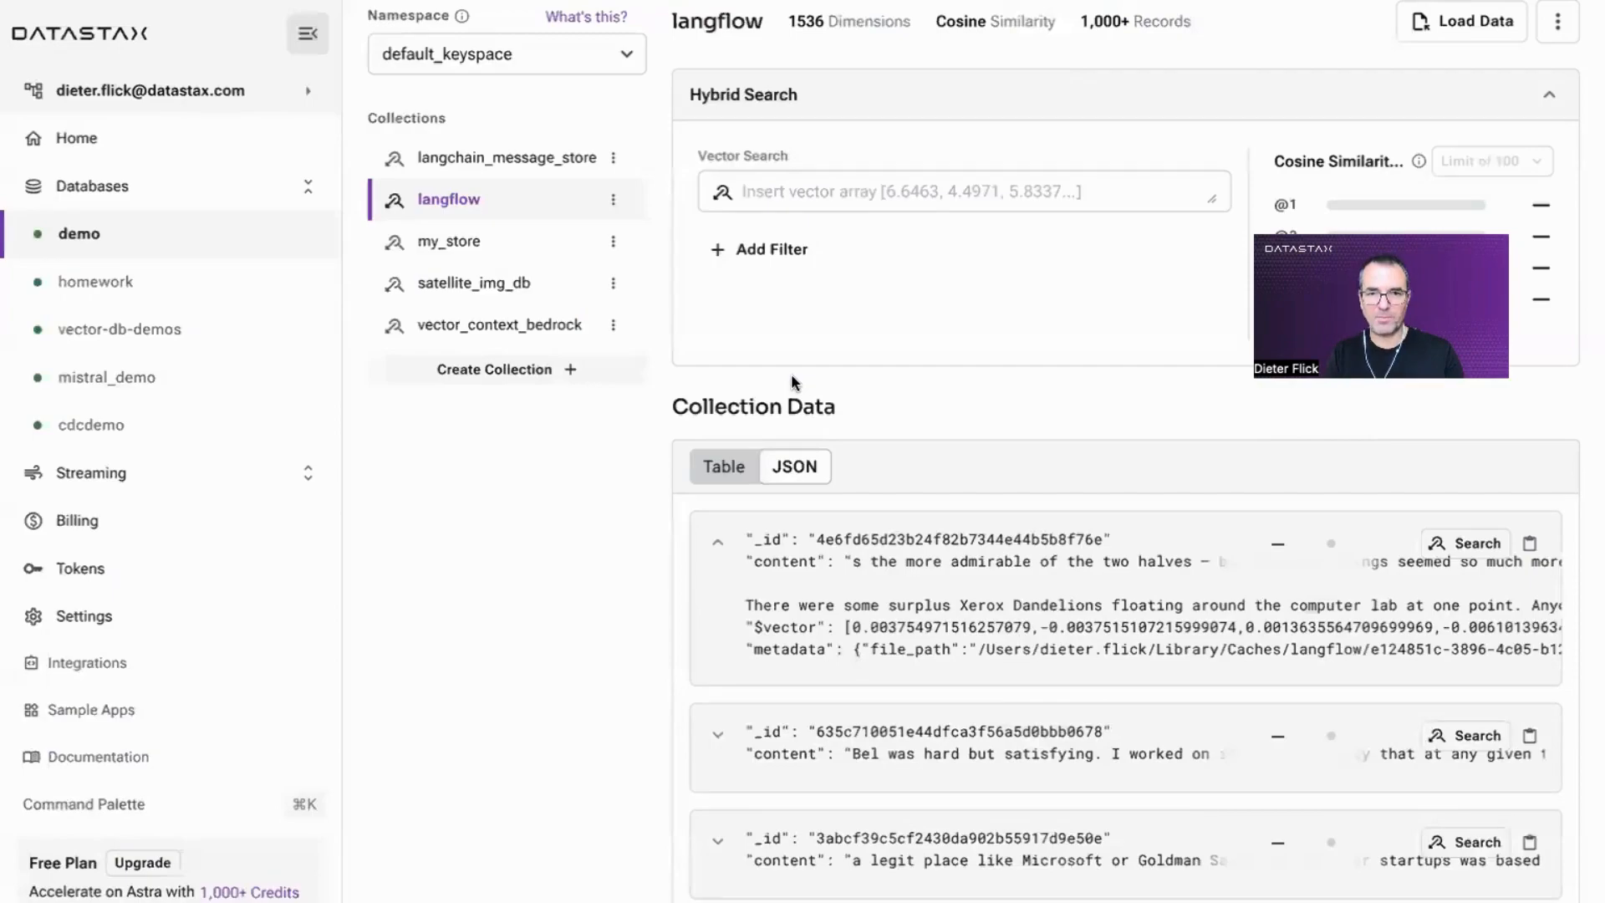
- Switch to the code editor and review the Streamlit chat code in basic-rag-initial.py
key("ctrl+Right")
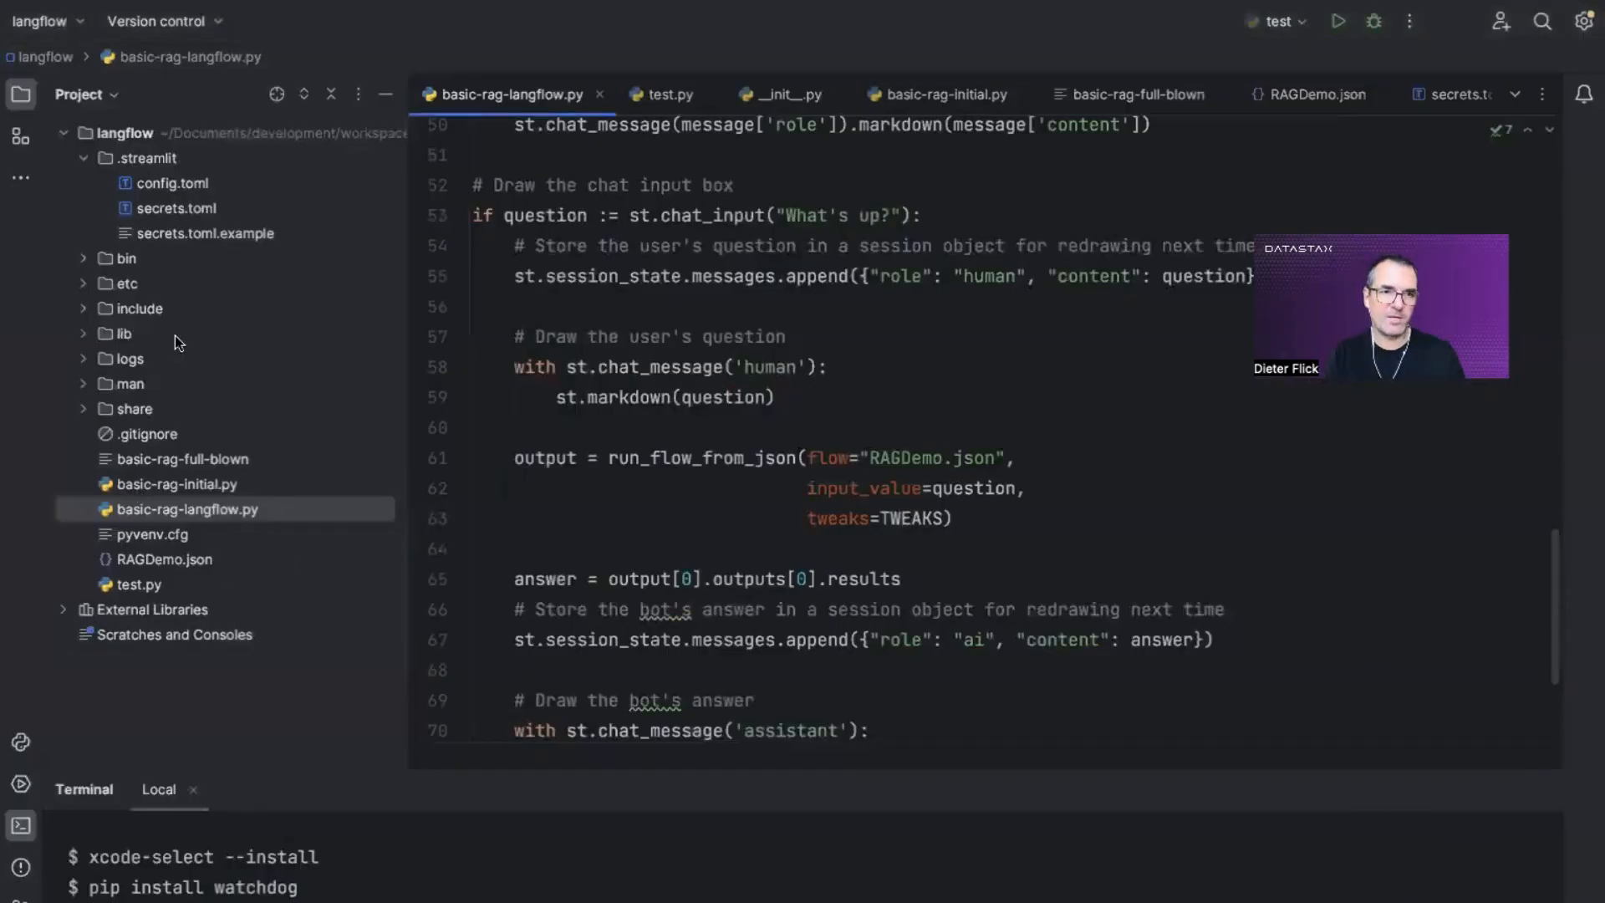
double_click(182, 489)
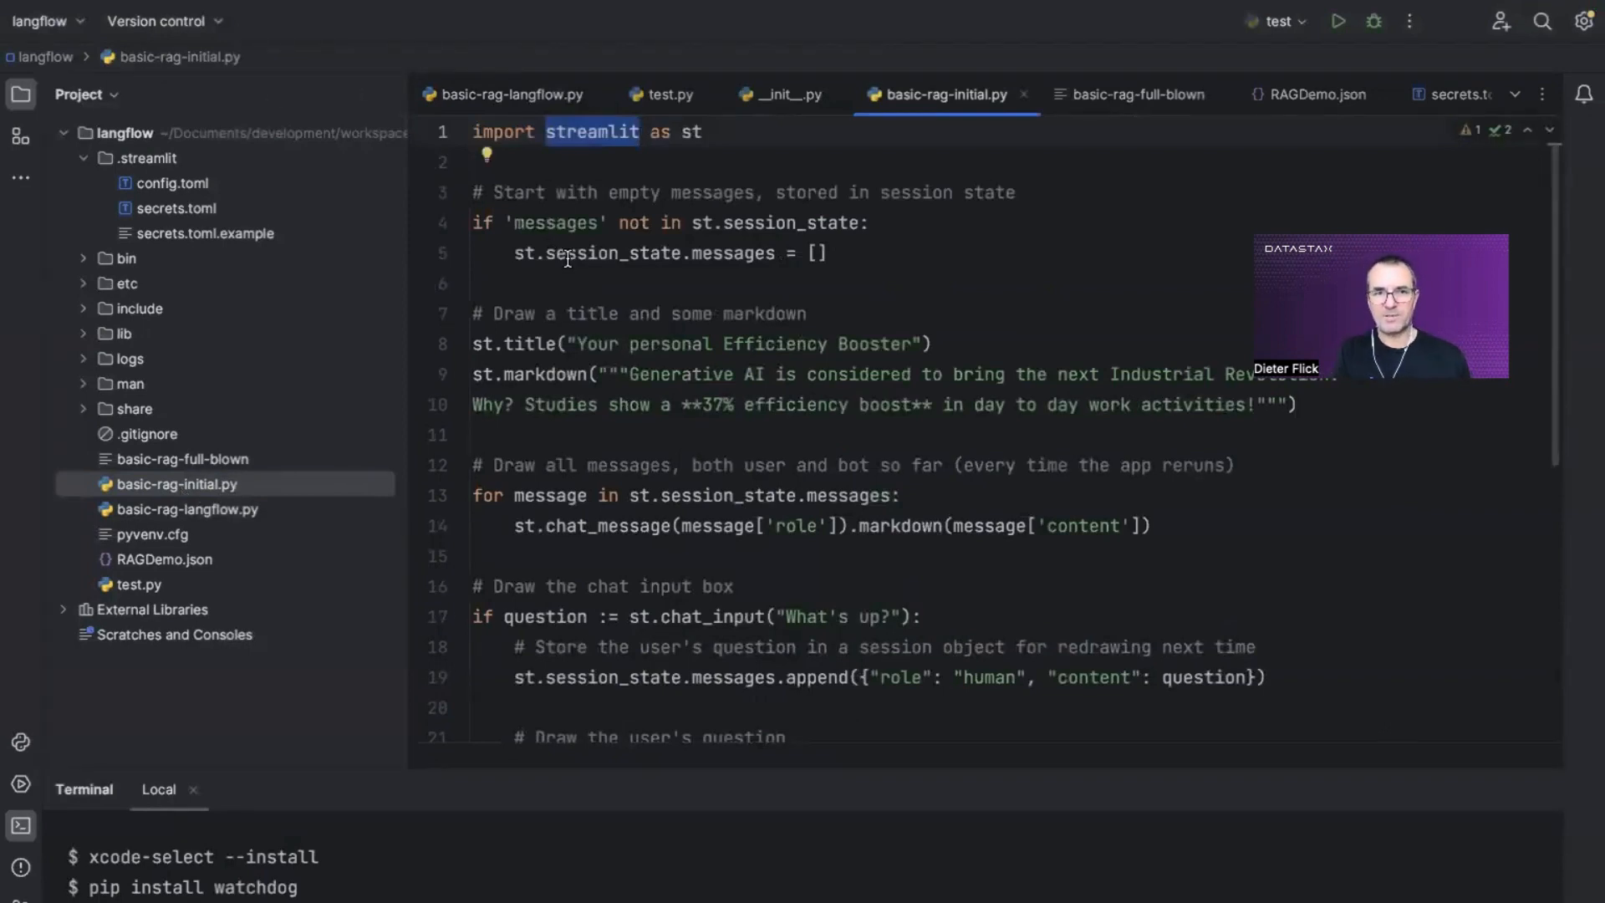
mouse_move(572, 239)
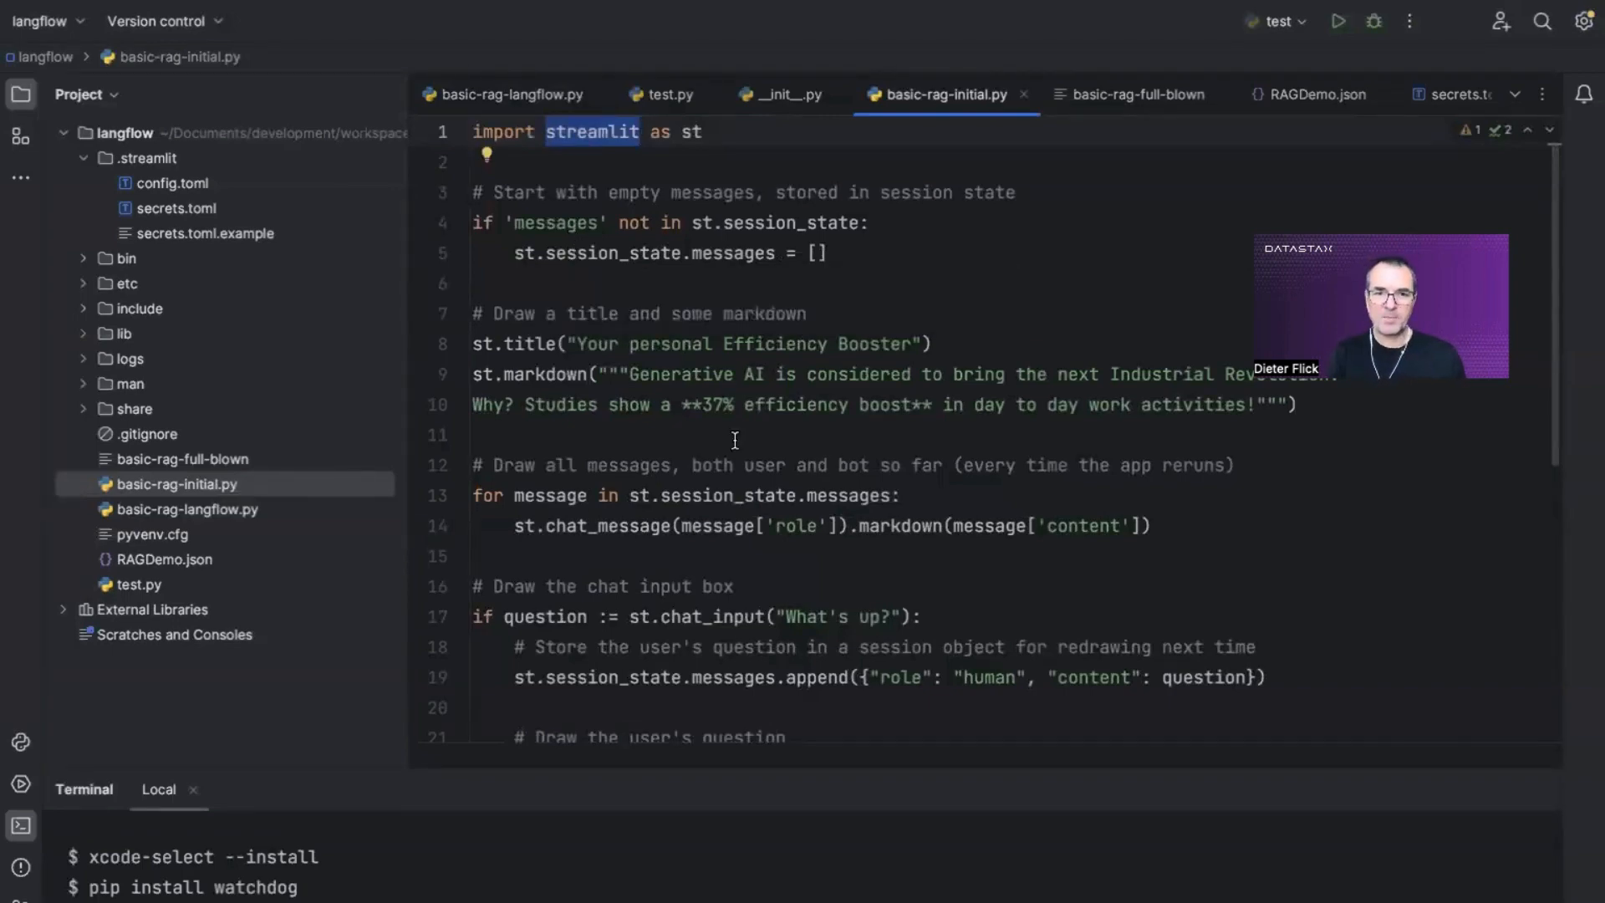
scroll(738, 448, "down", 6)
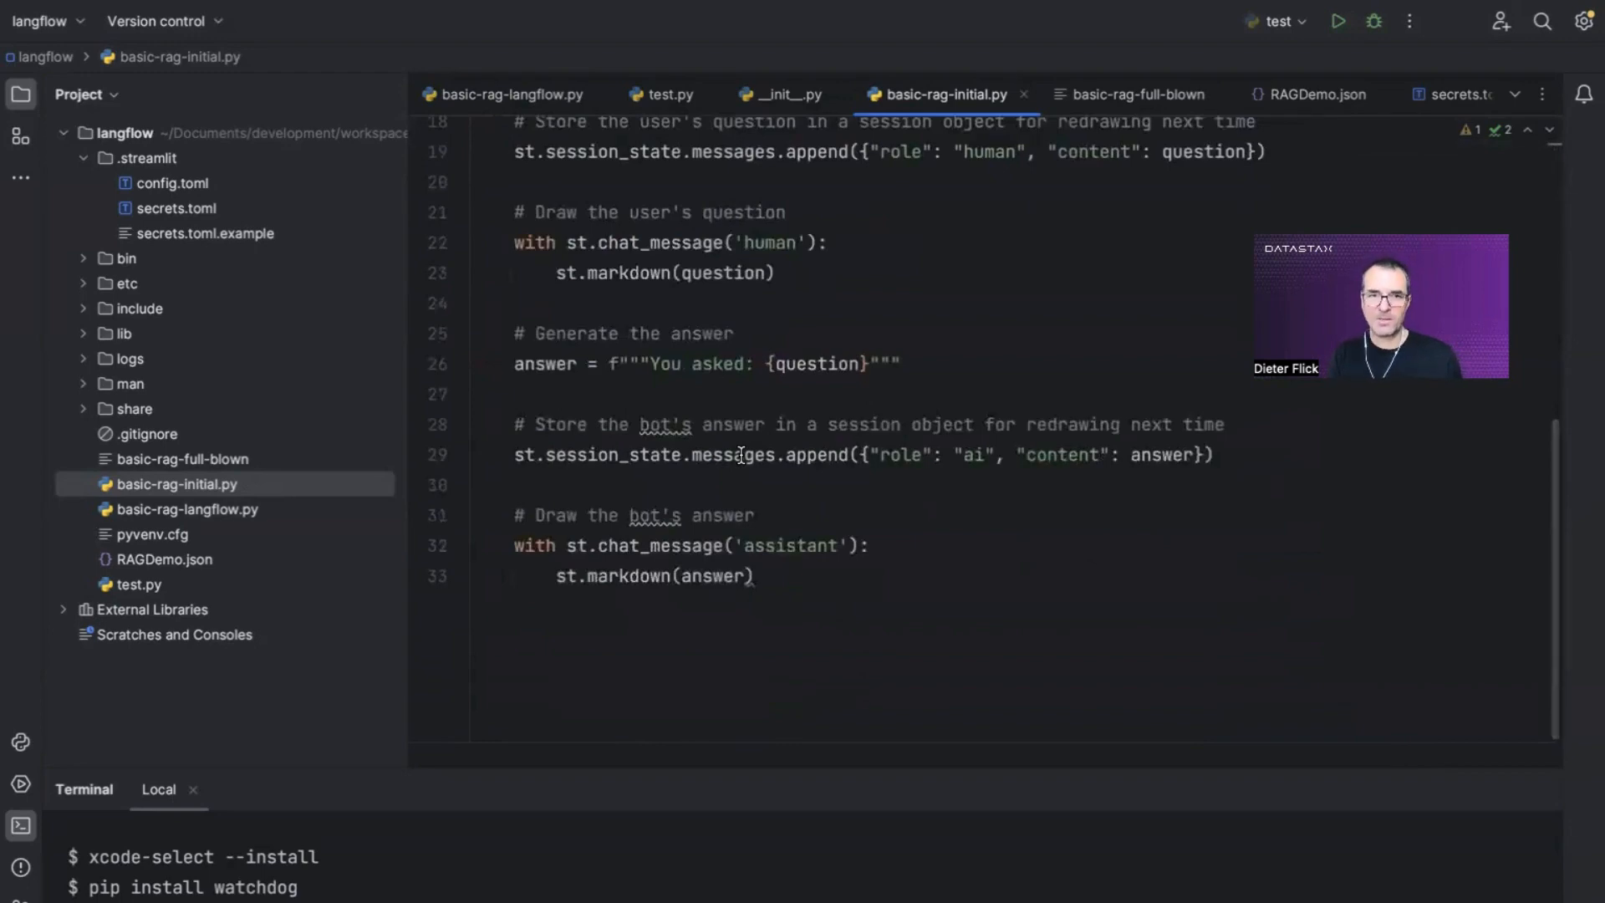
scroll(741, 454, "up", 6)
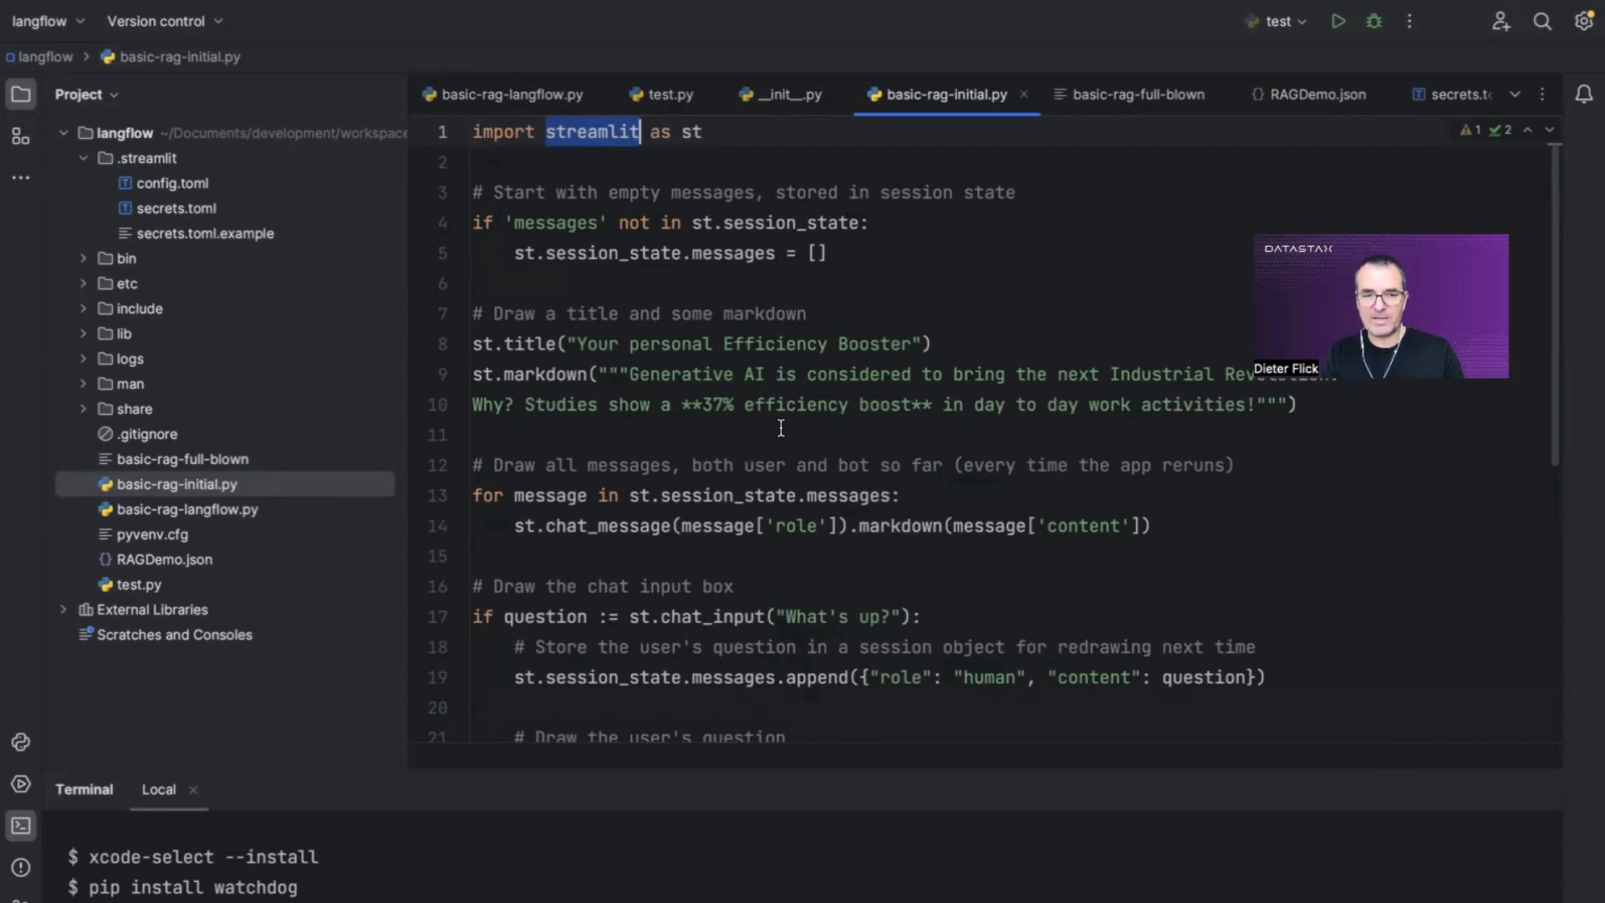
- Return to Langflow, close the Interaction Panel and bring up the Python Code snippet for integrating the flow
key("ctrl+Left")
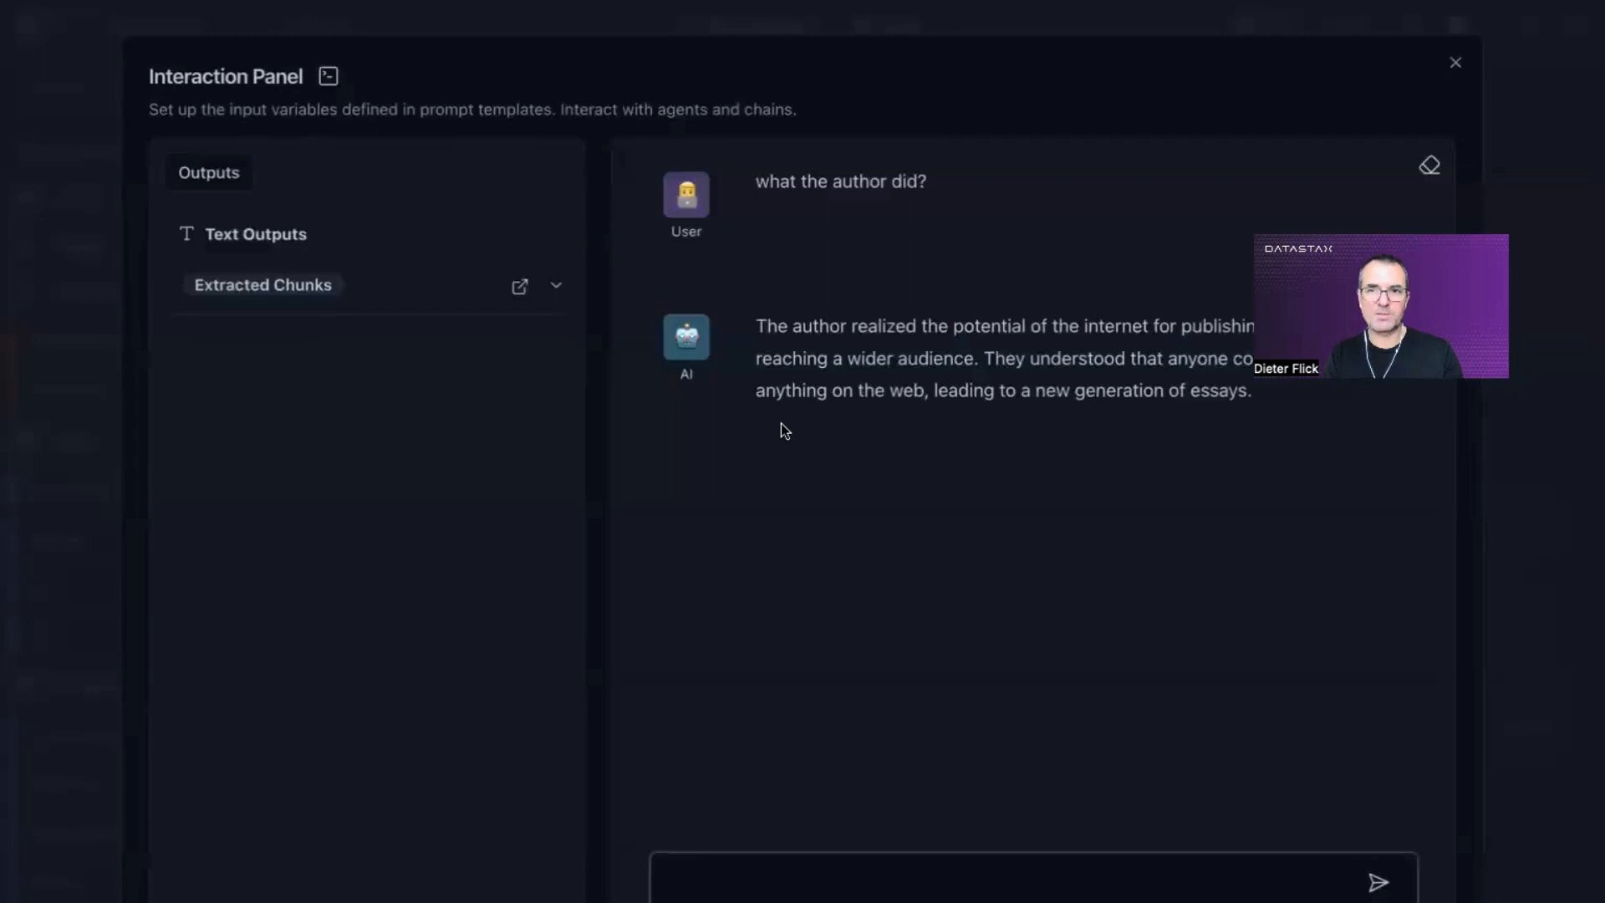
left_click(1456, 62)
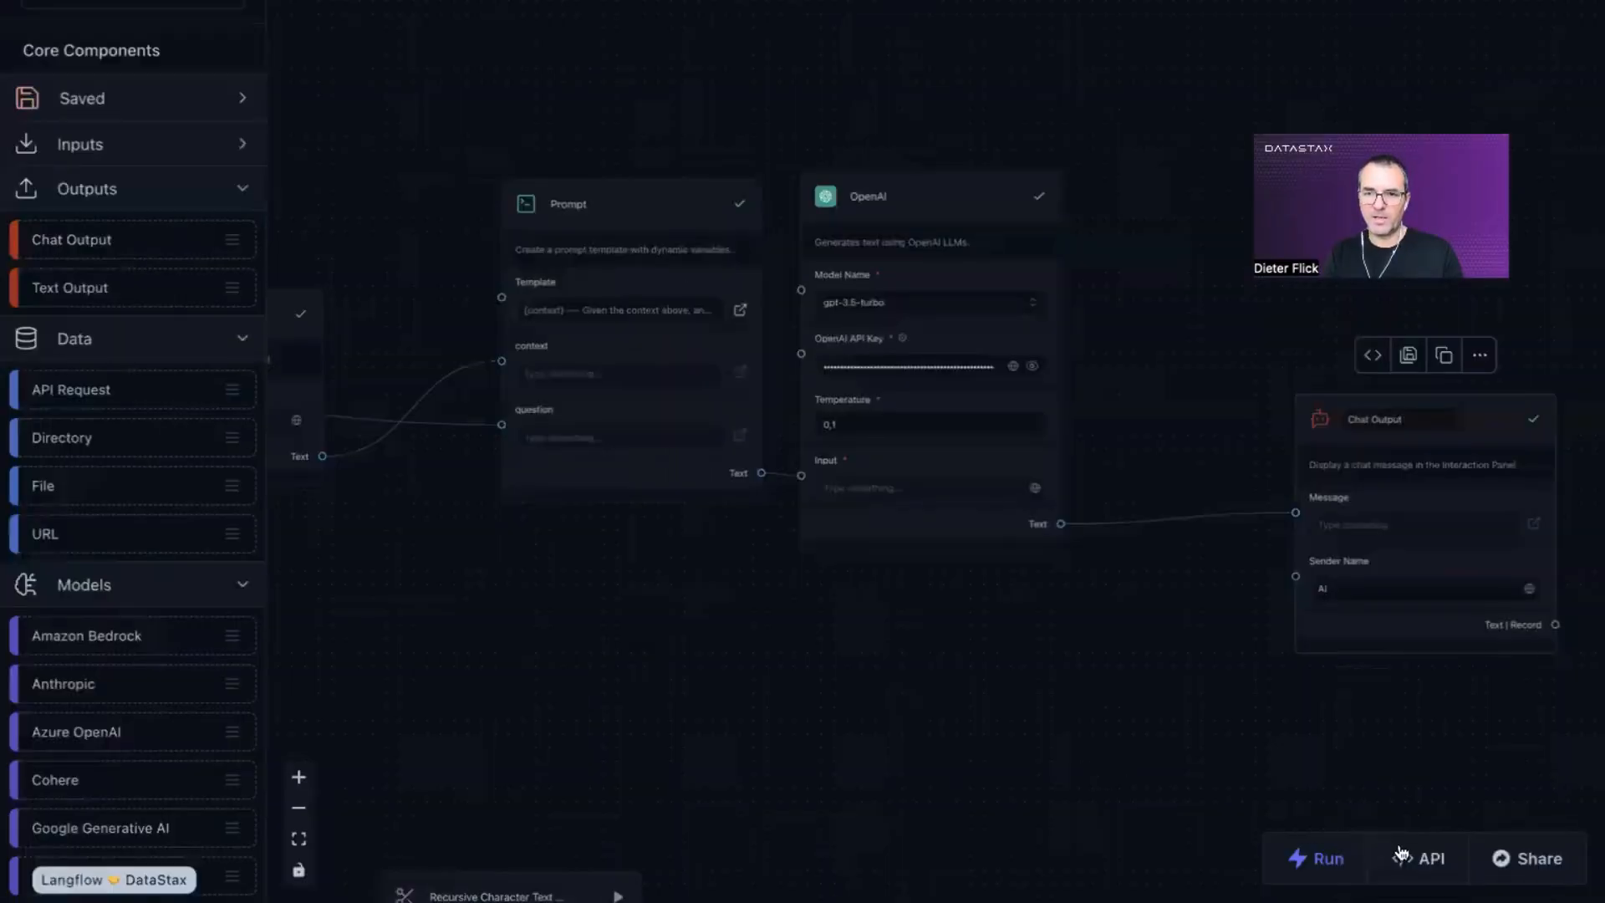
left_click(1425, 861)
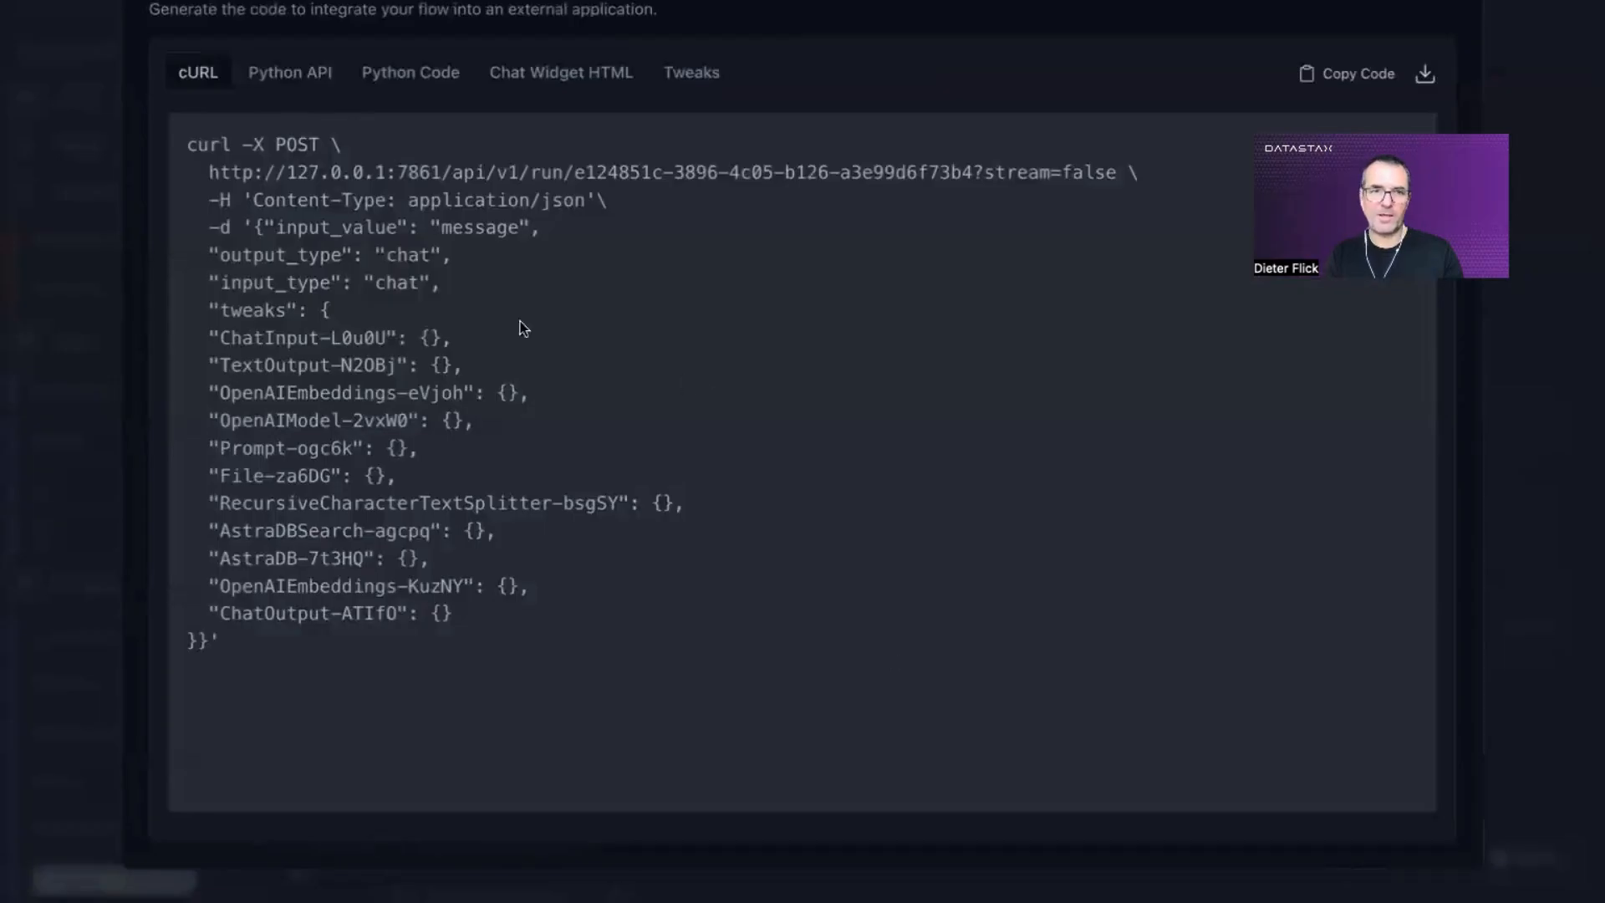
left_click(299, 80)
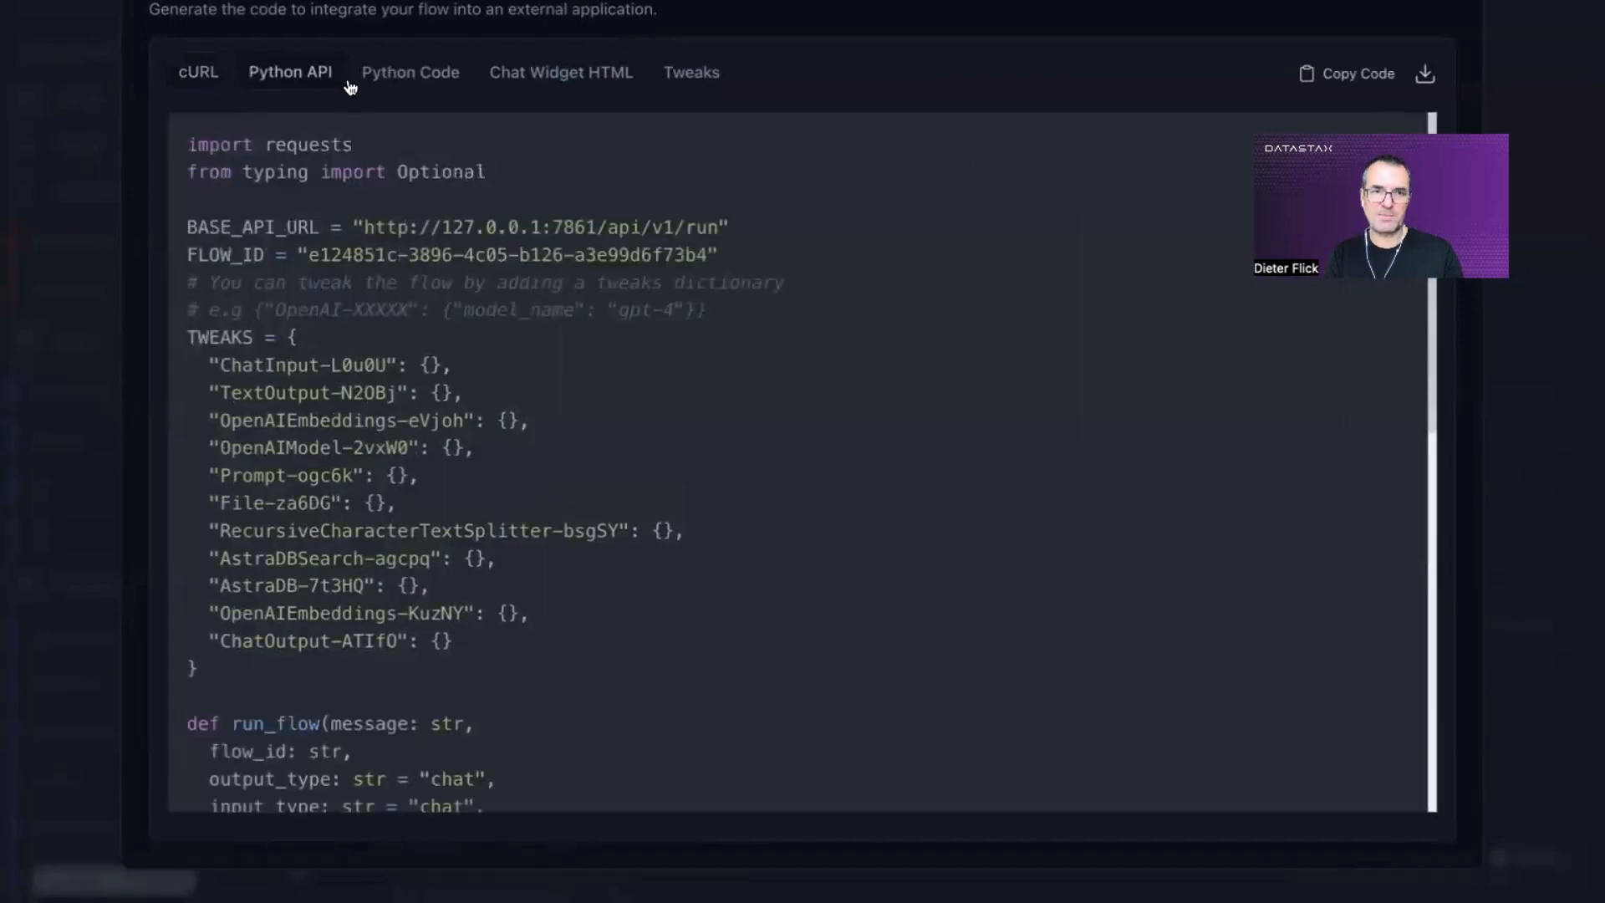
left_click(406, 80)
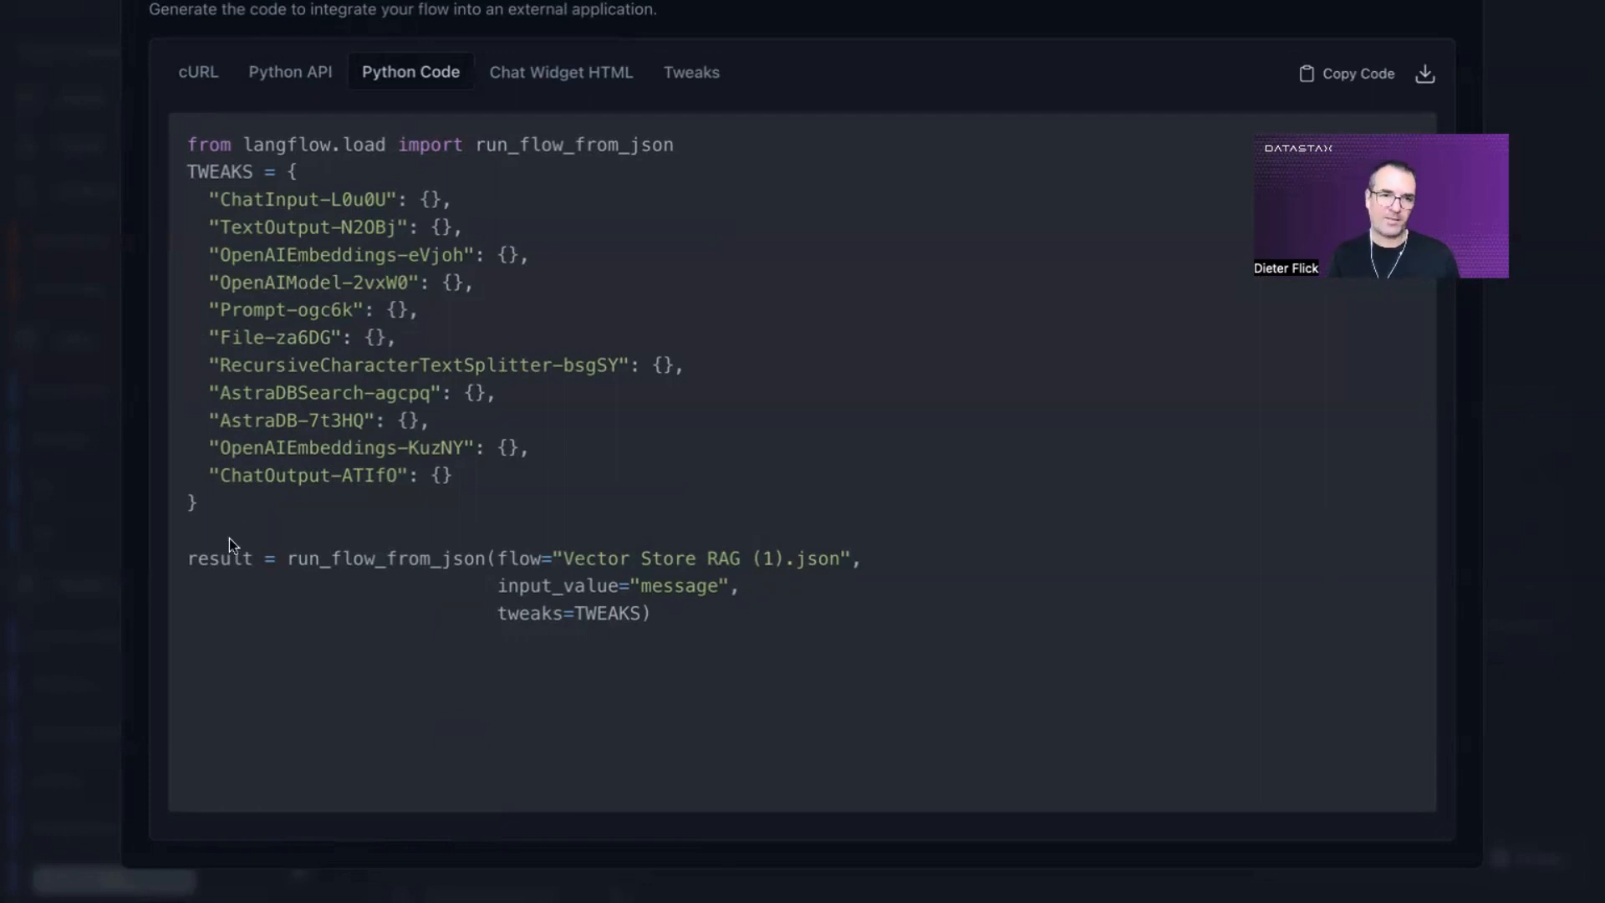
- Examine the flow, input_value and tweaks arguments of the run_flow_from_json call in the snippet
double_click(681, 585)
double_click(581, 559)
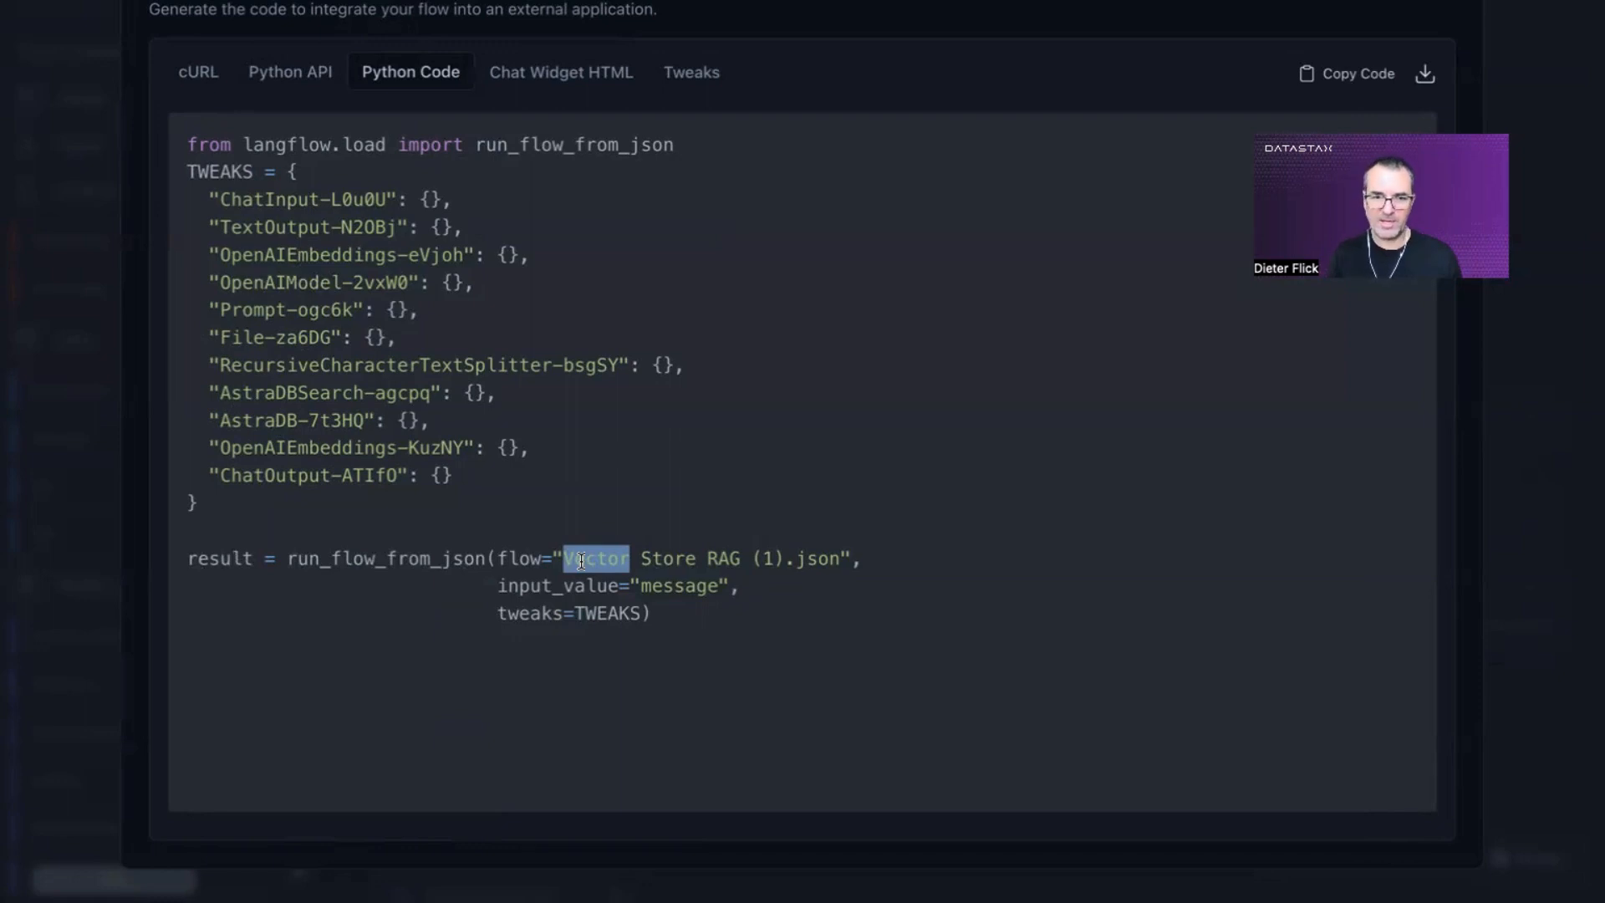
double_click(663, 589)
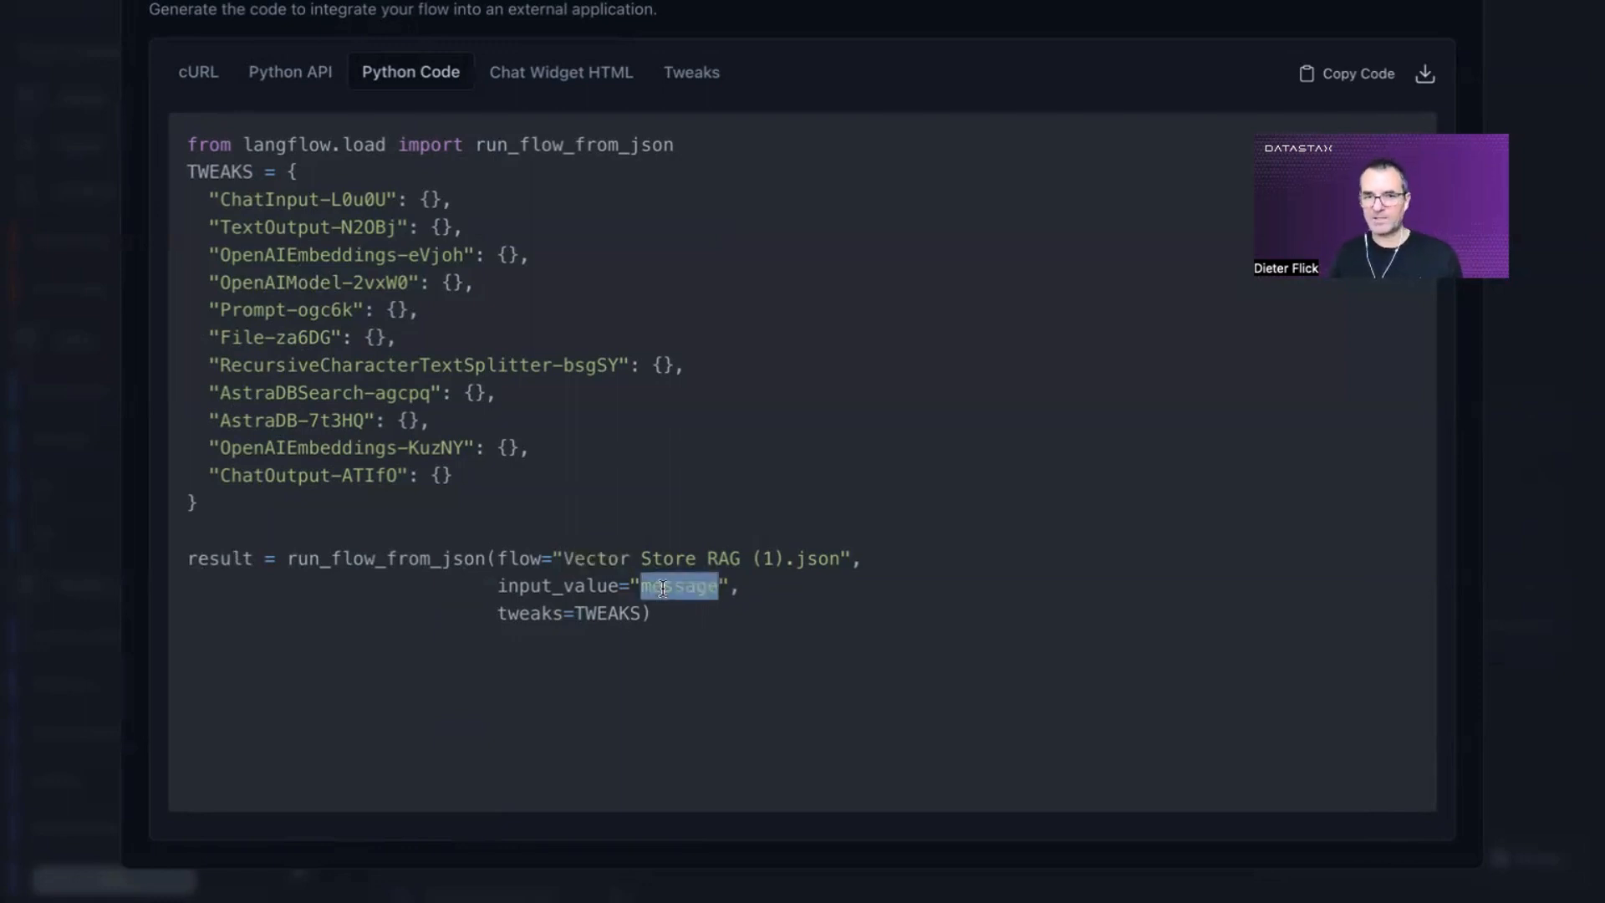
left_click(596, 614)
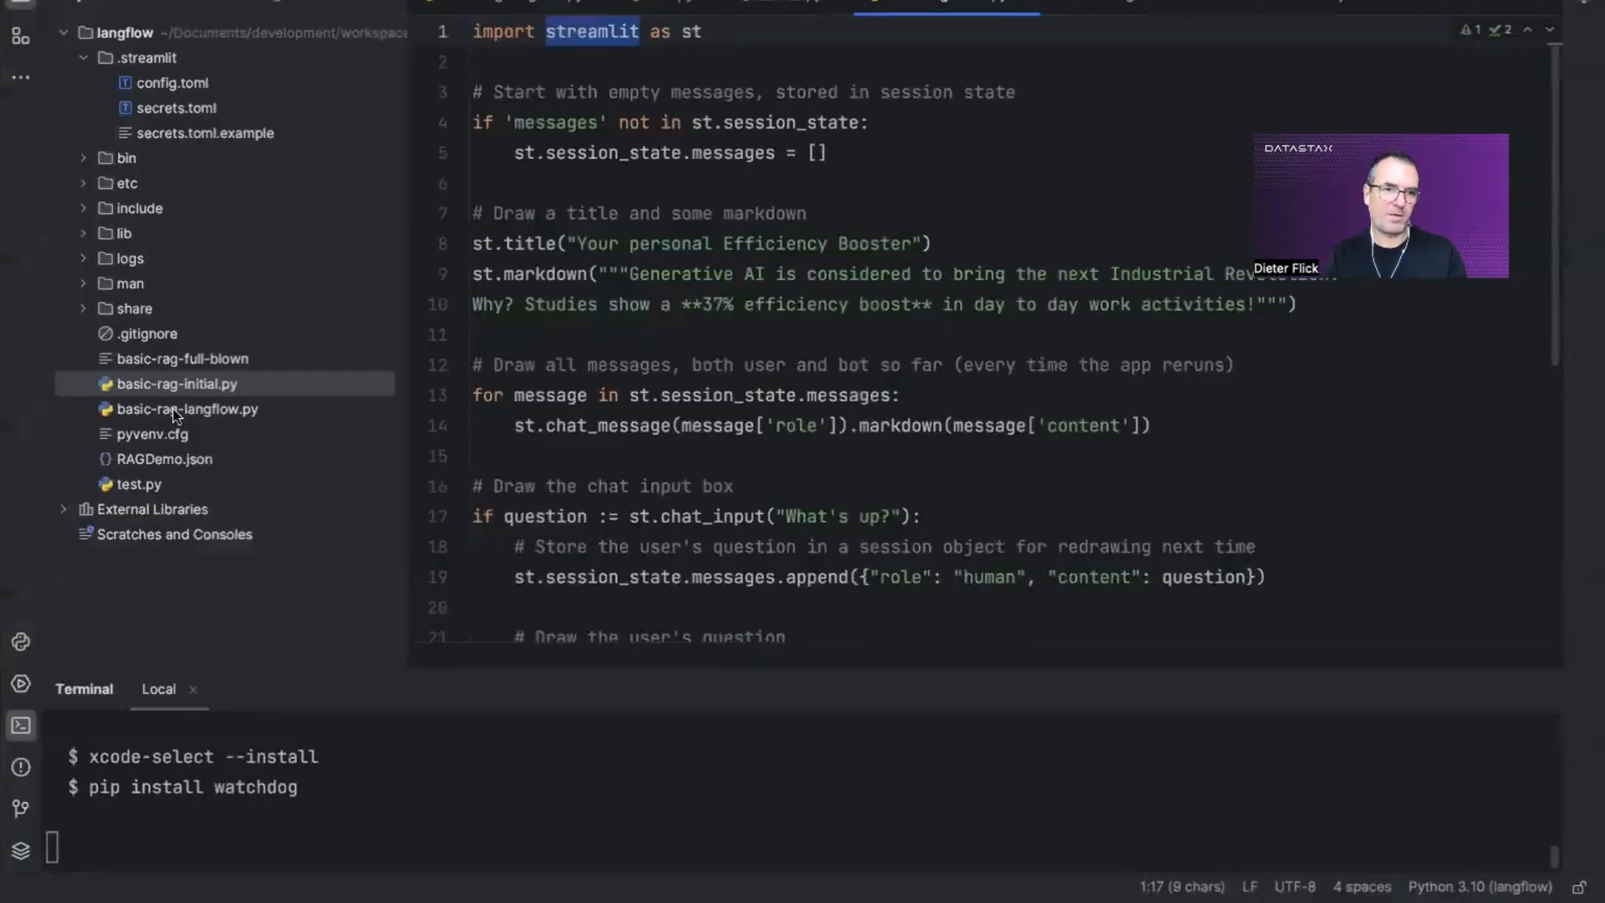
- Open basic-rag-langflow.py in the code editor and examine its langflow import, TWEAKS dictionary and run_flow_from_json call
double_click(185, 409)
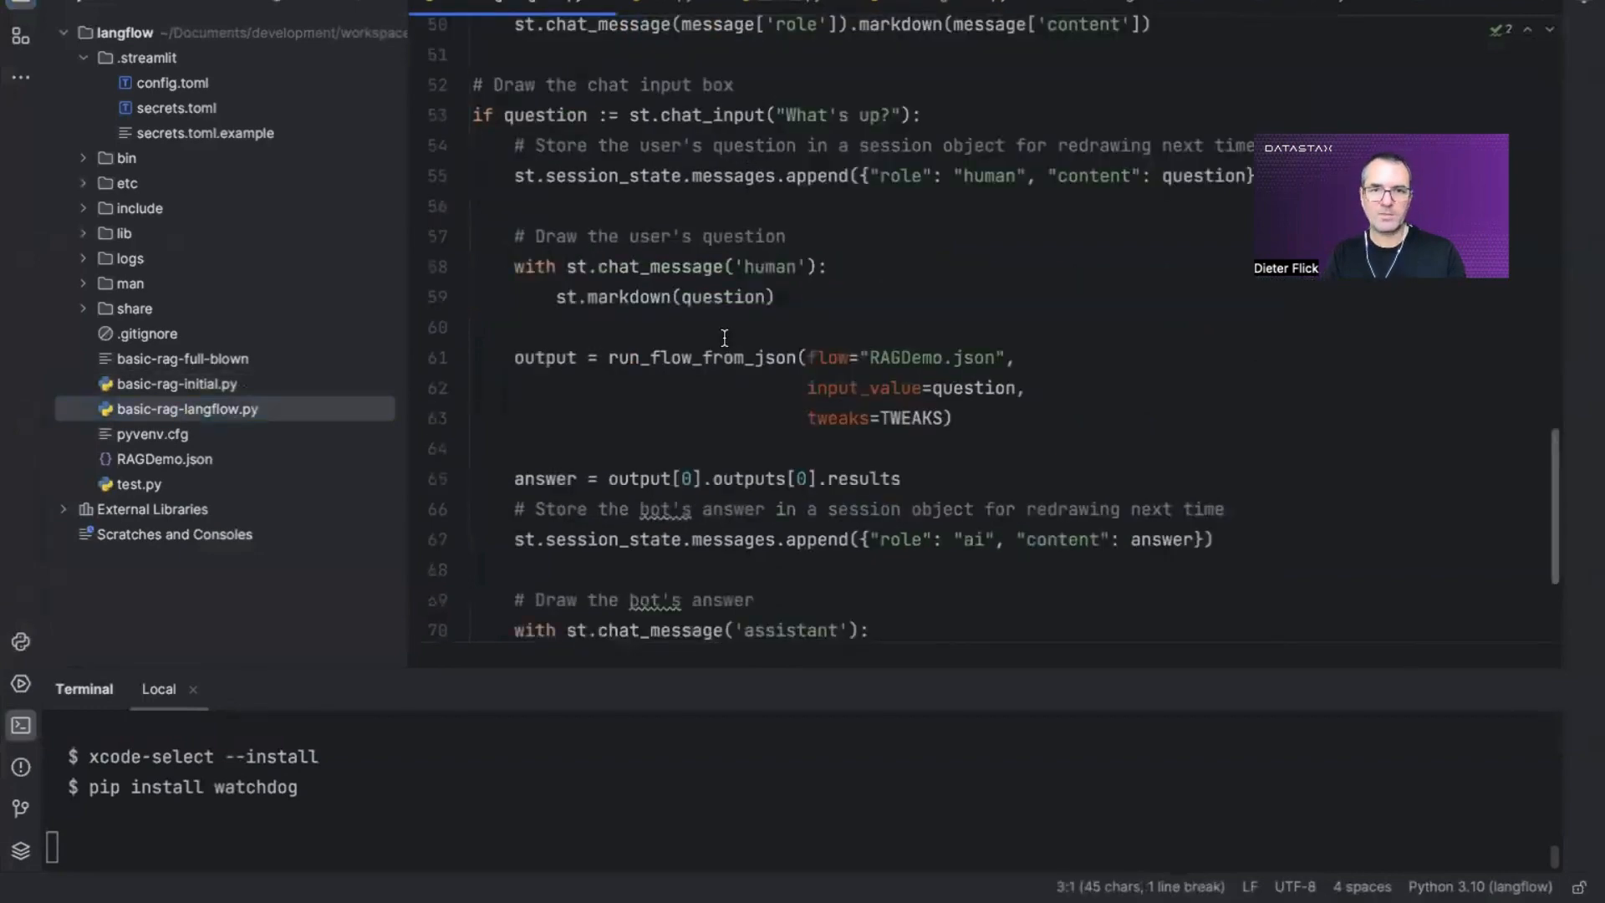
scroll(723, 337, "up", 20)
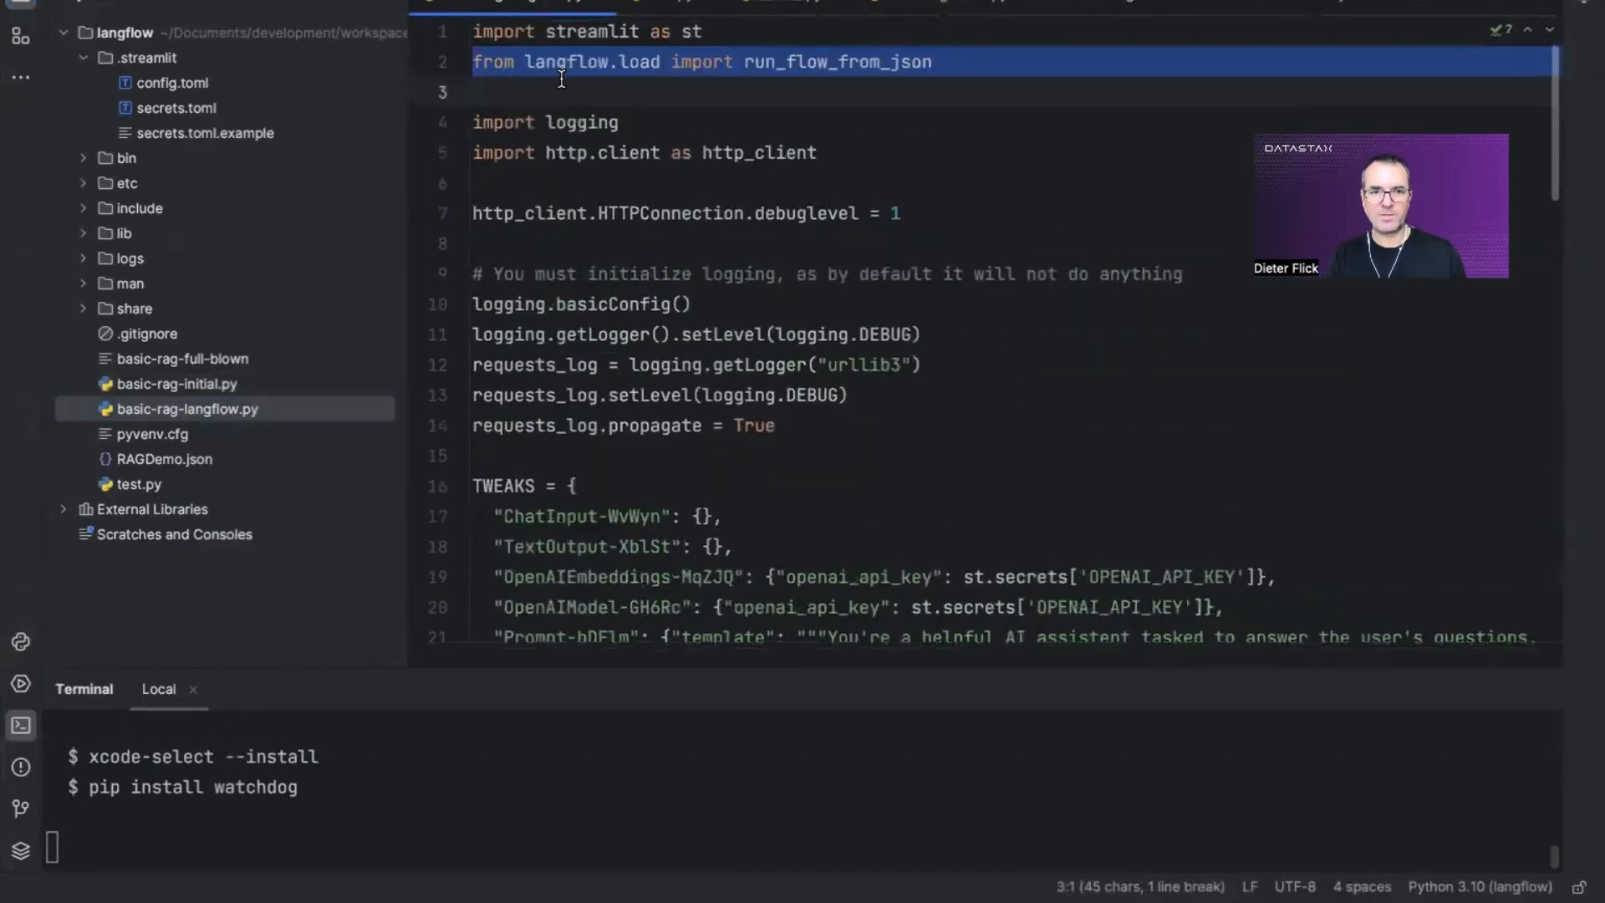
scroll(543, 342, "down", 4)
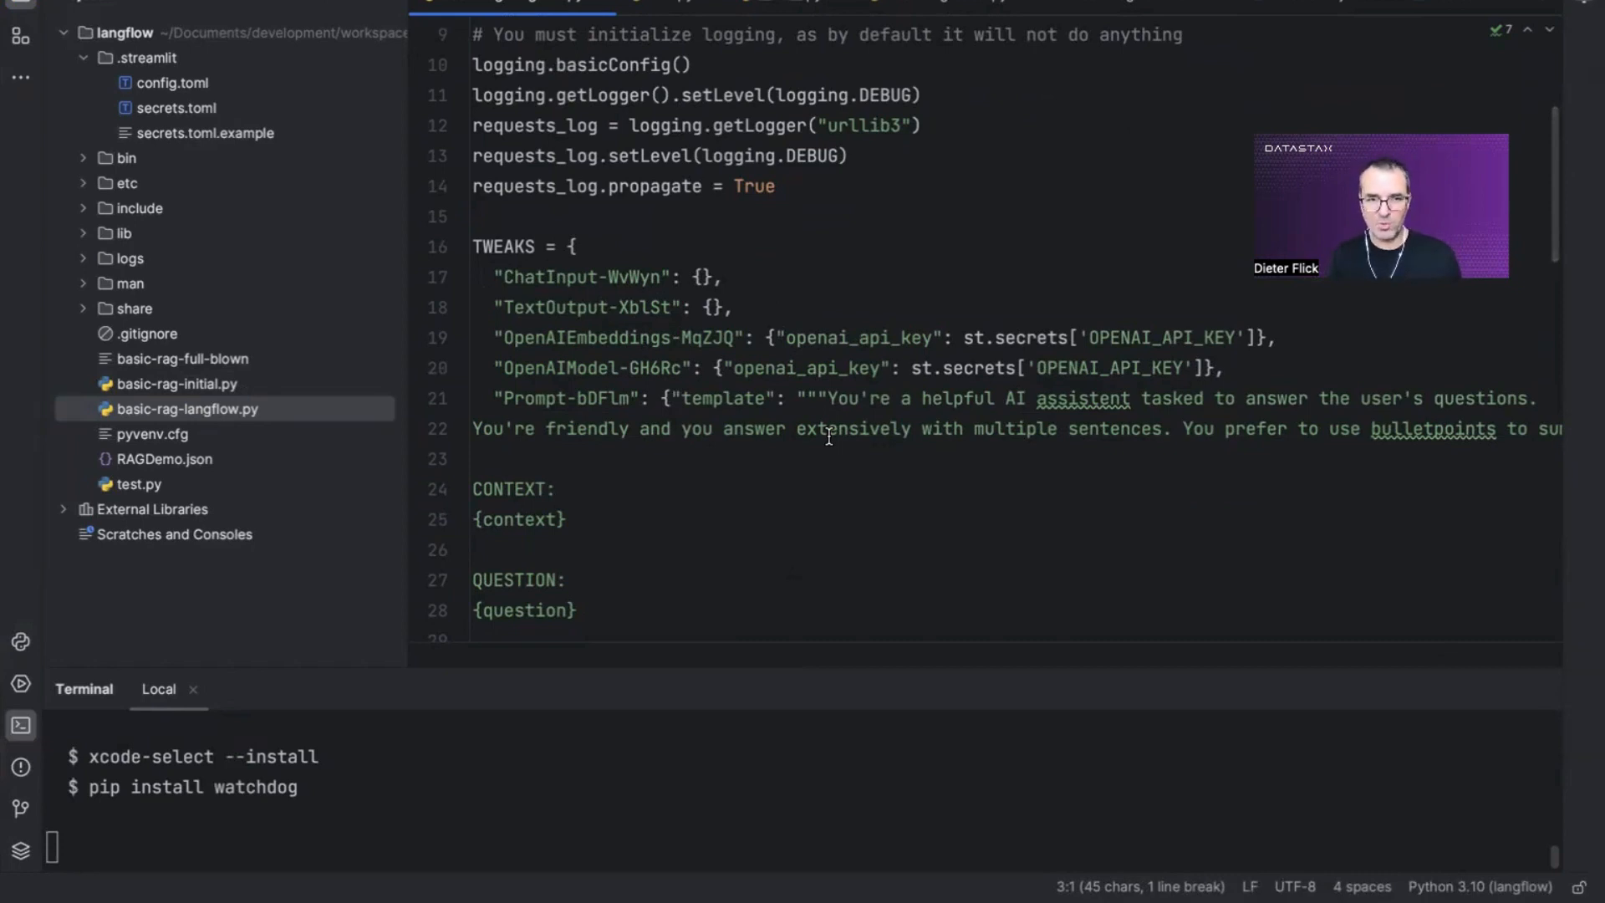
scroll(828, 436, "down", 3)
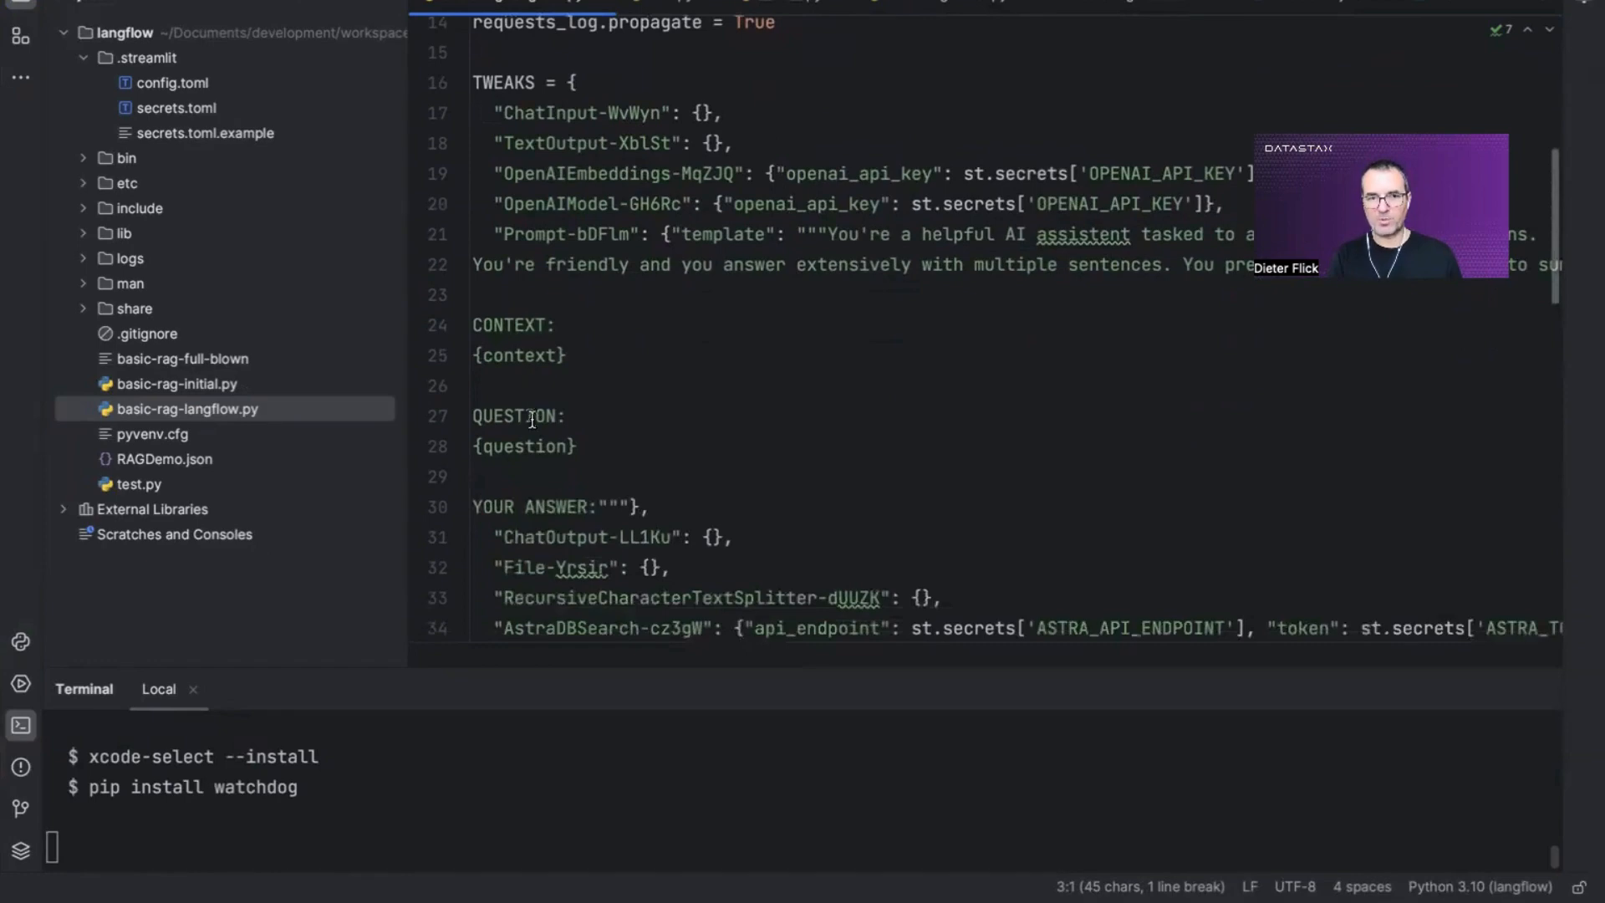
scroll(791, 432, "down", 6)
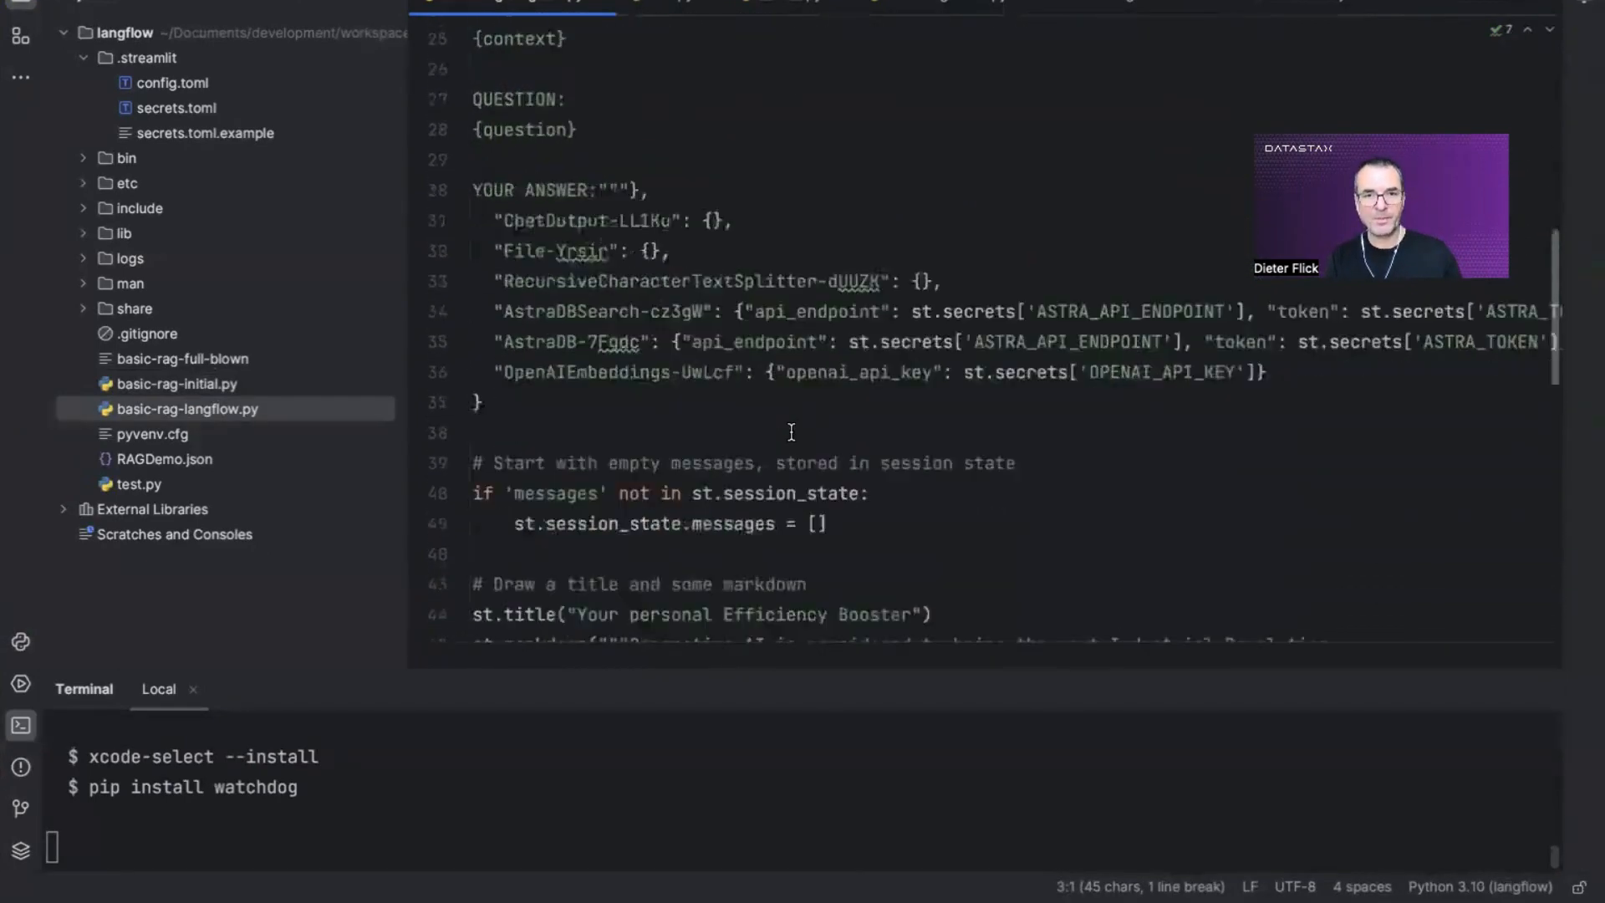
scroll(790, 431, "down", 12)
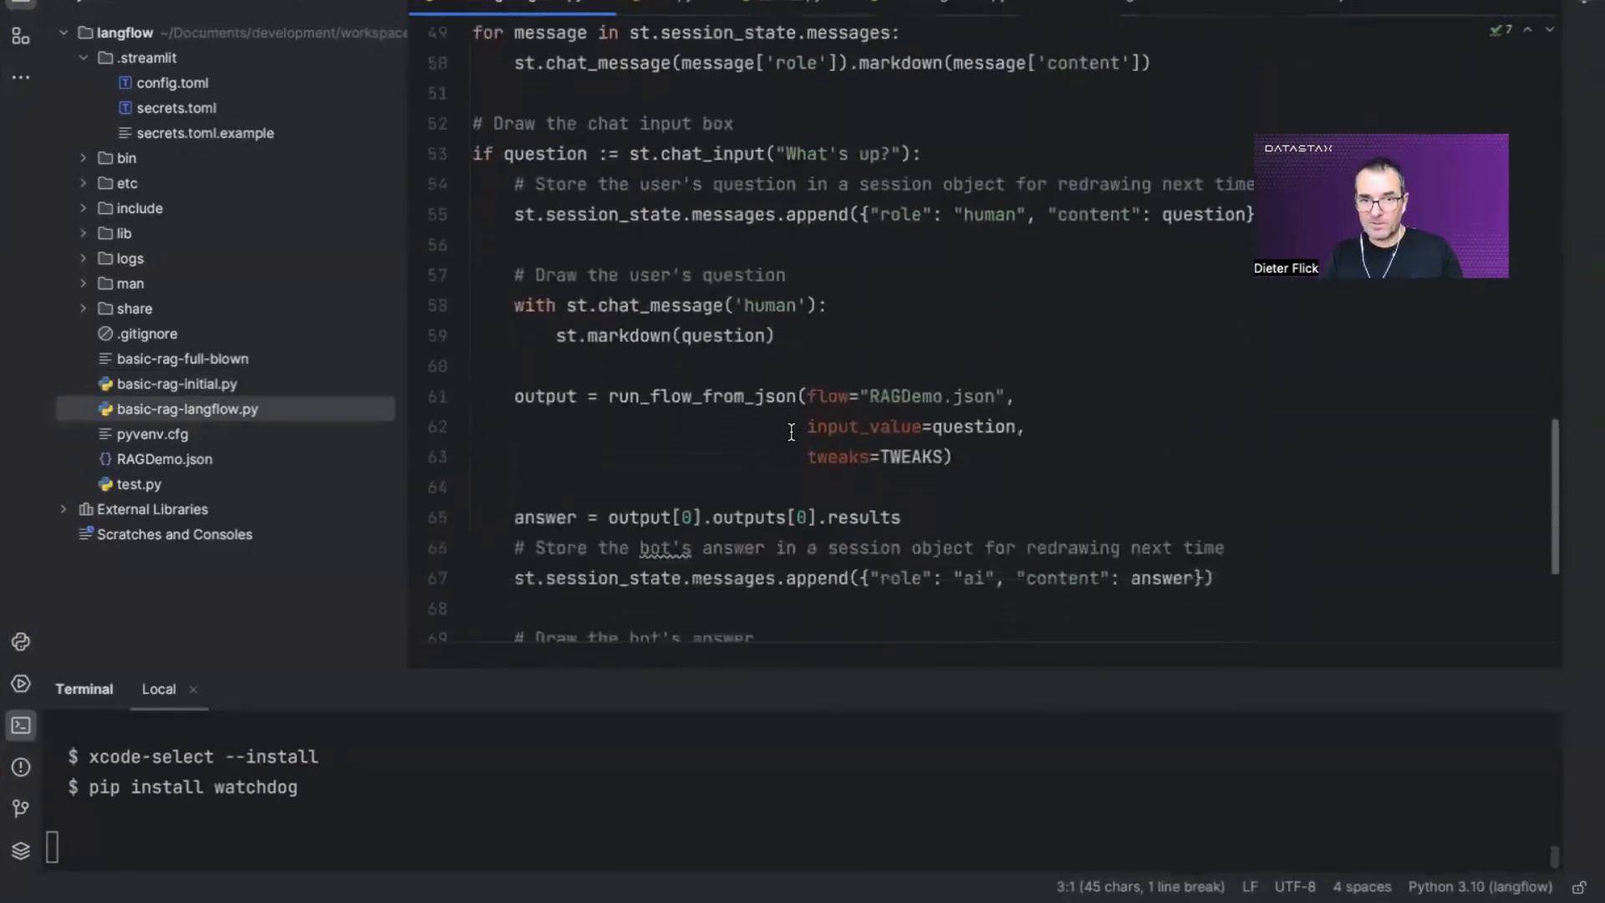
scroll(791, 431, "down", 4)
scroll(791, 432, "up", 6)
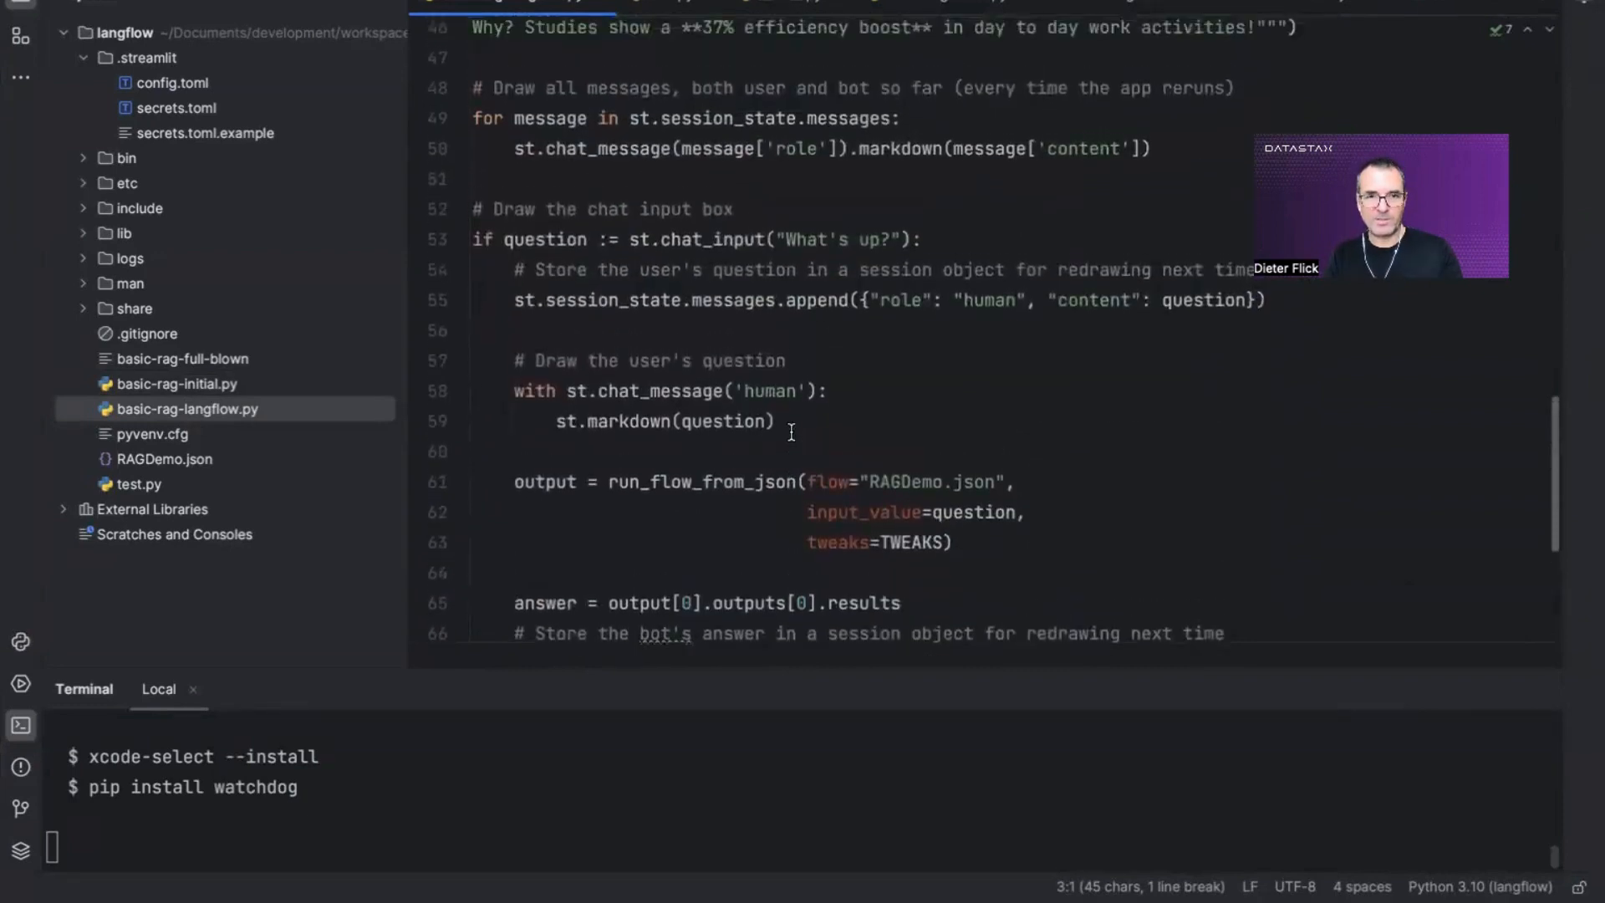
scroll(791, 431, "down", 2)
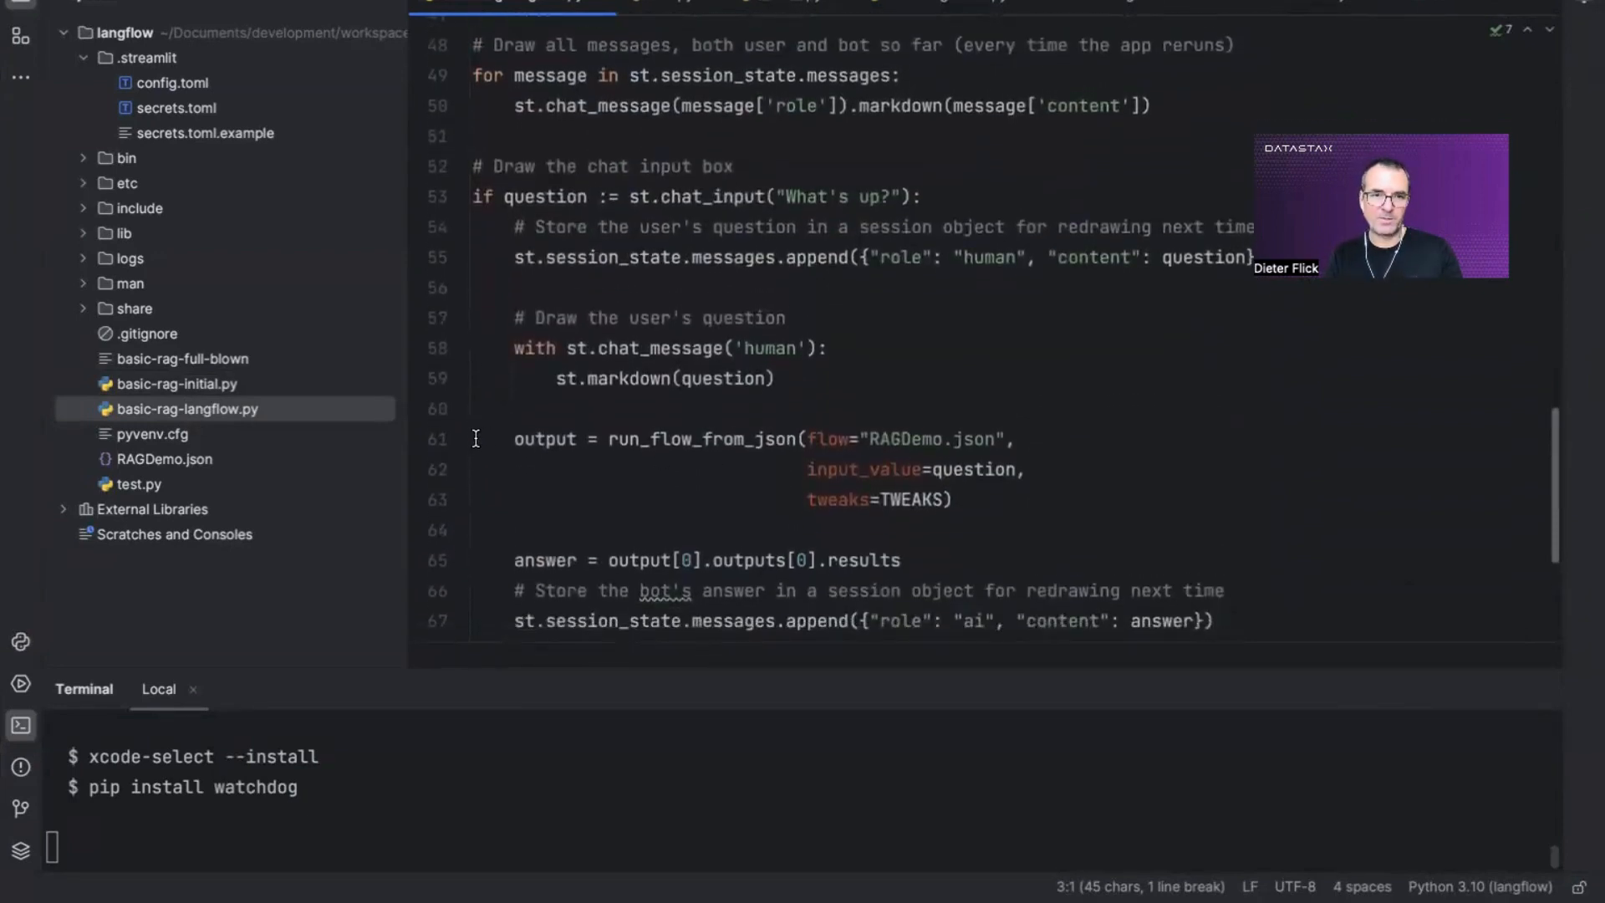
left_click_drag(476, 439, 468, 535)
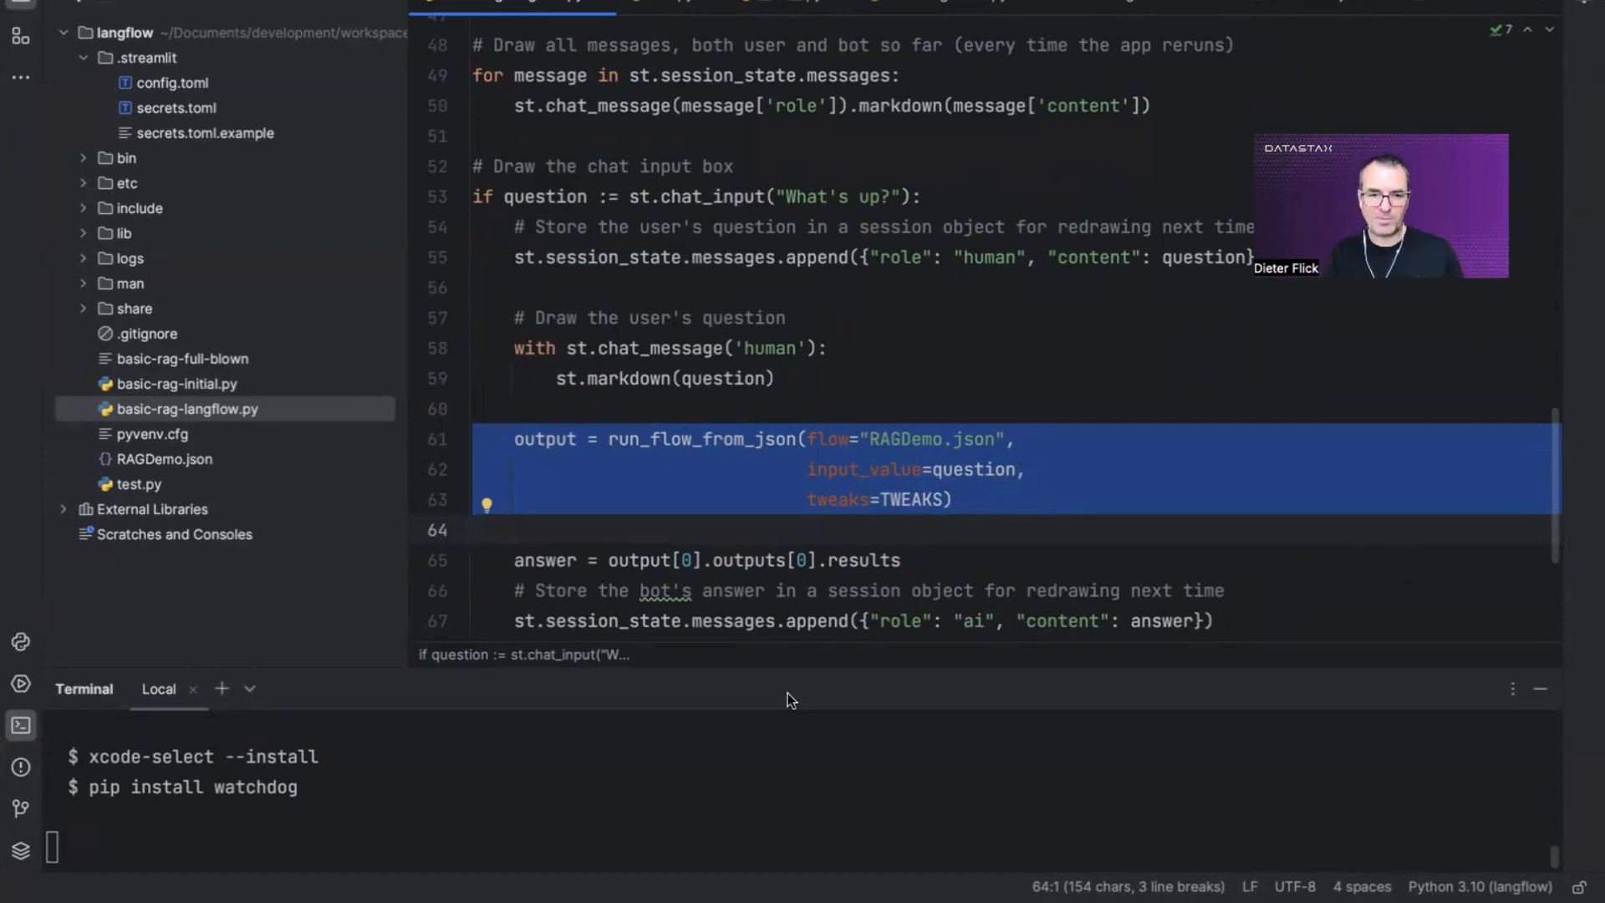
- Switch to the Streamlit chat app and ask "What were the two main things the author worked on before college?"
key("ctrl+Right")
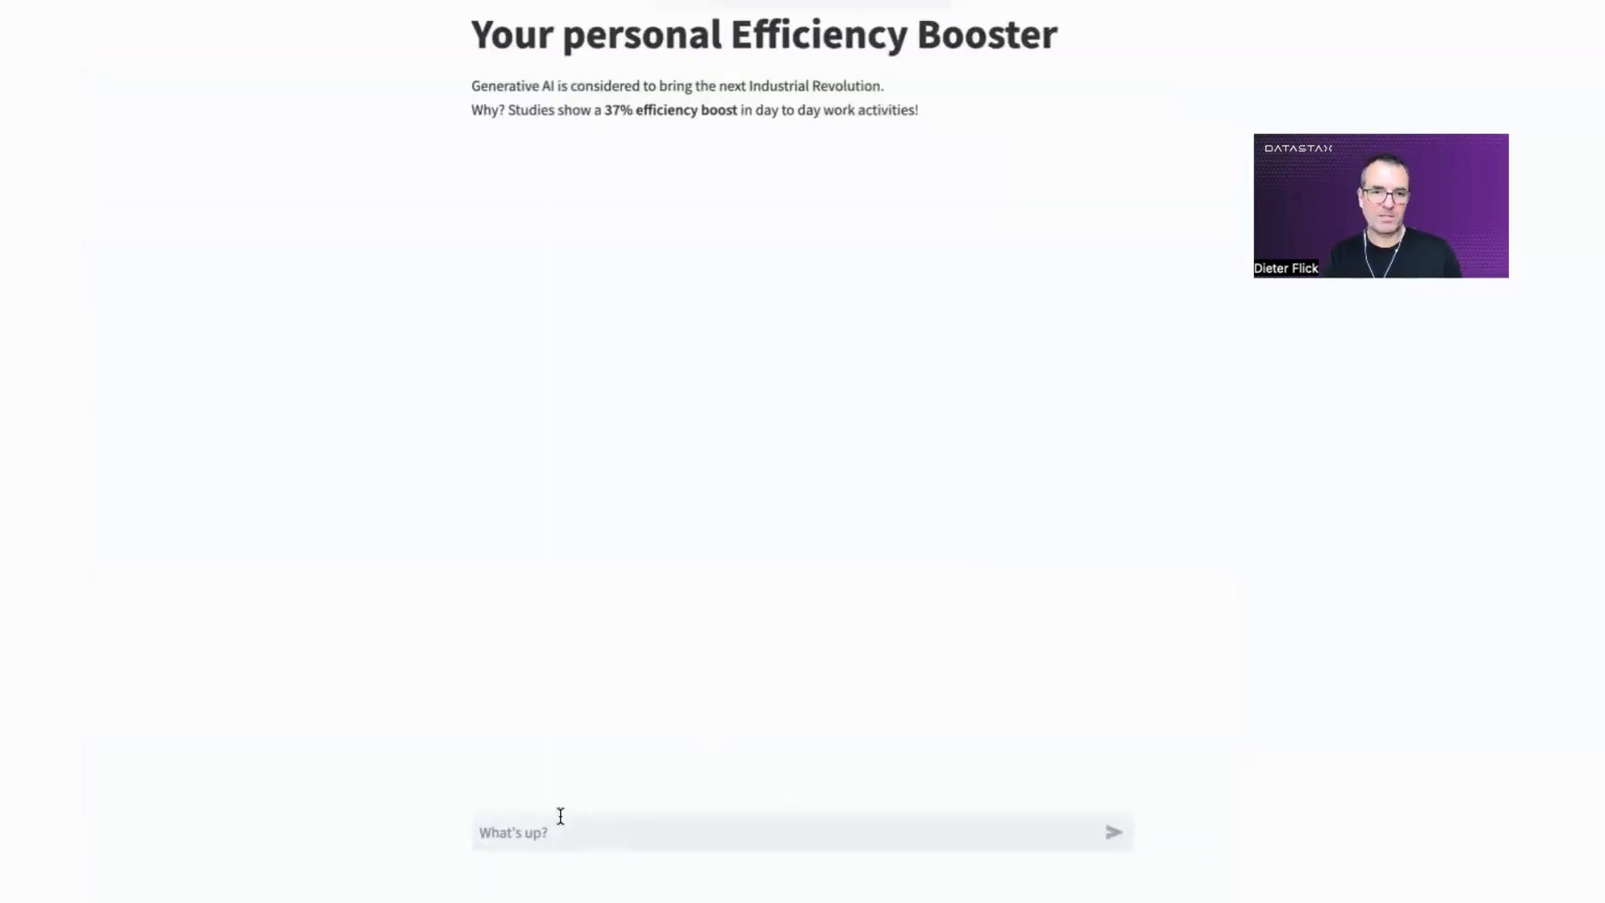
left_click(534, 828)
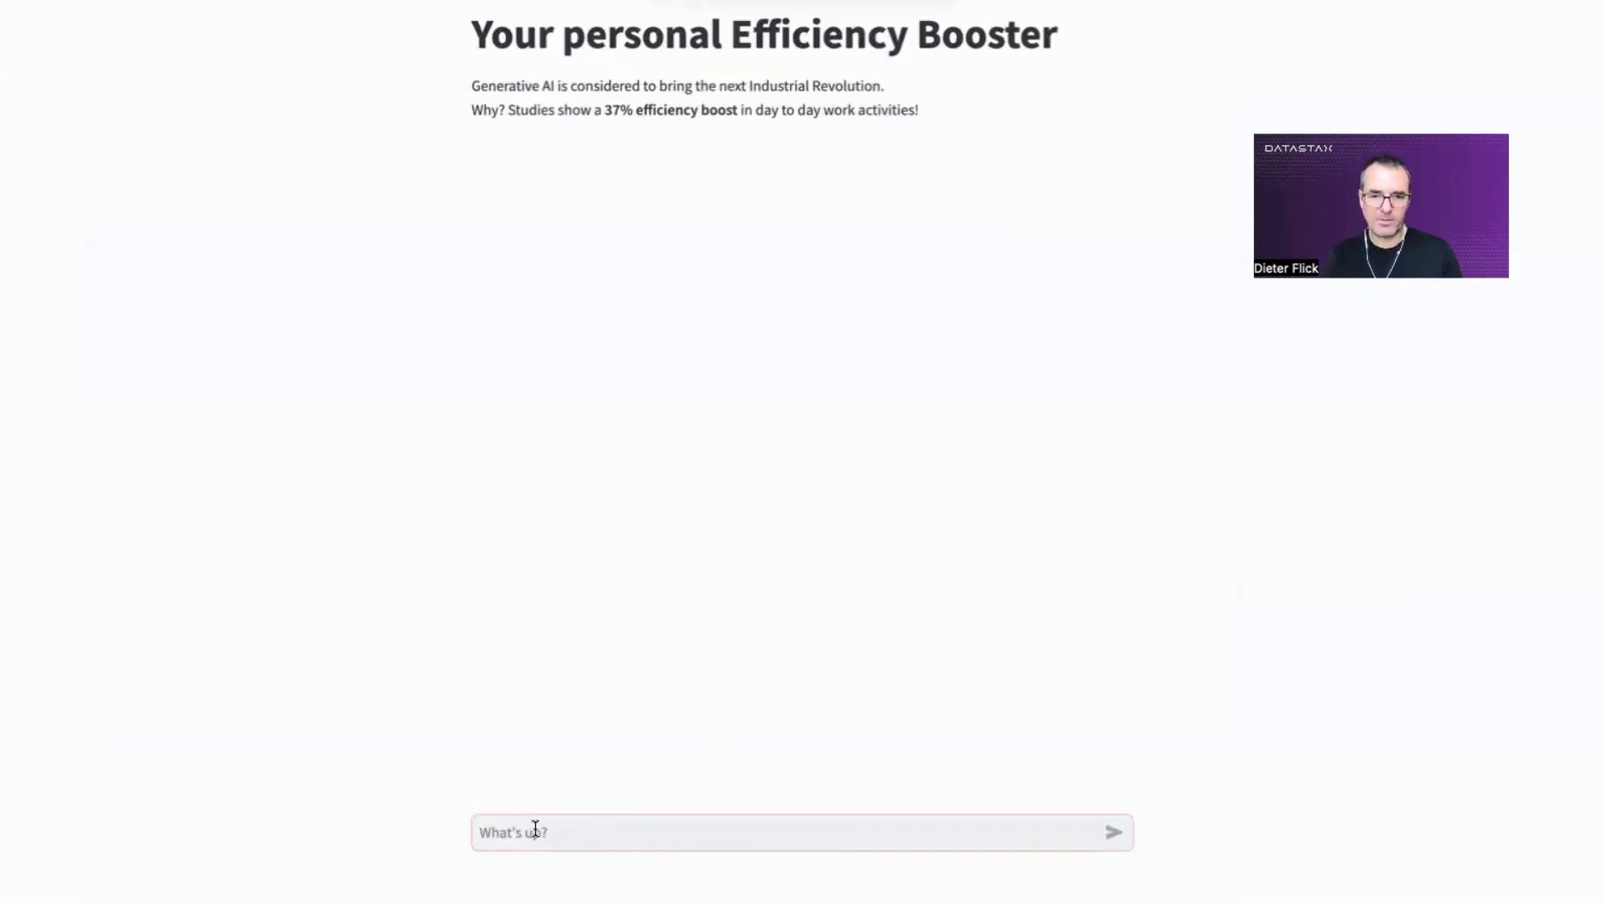
type("What were the two main things the author worked on before college?")
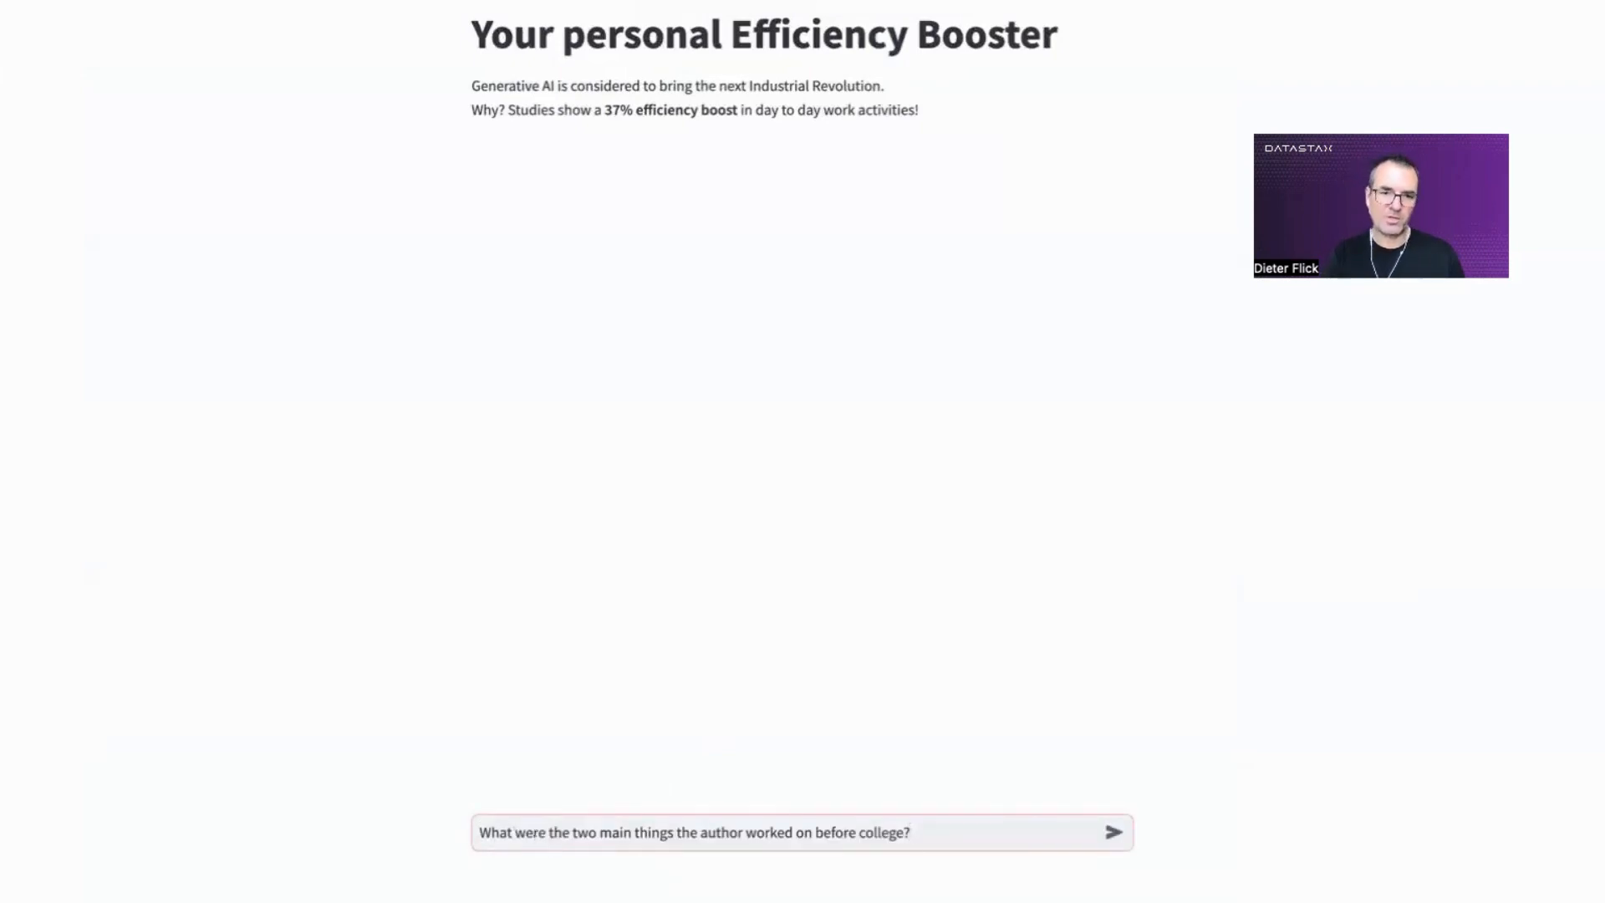
key("Return")
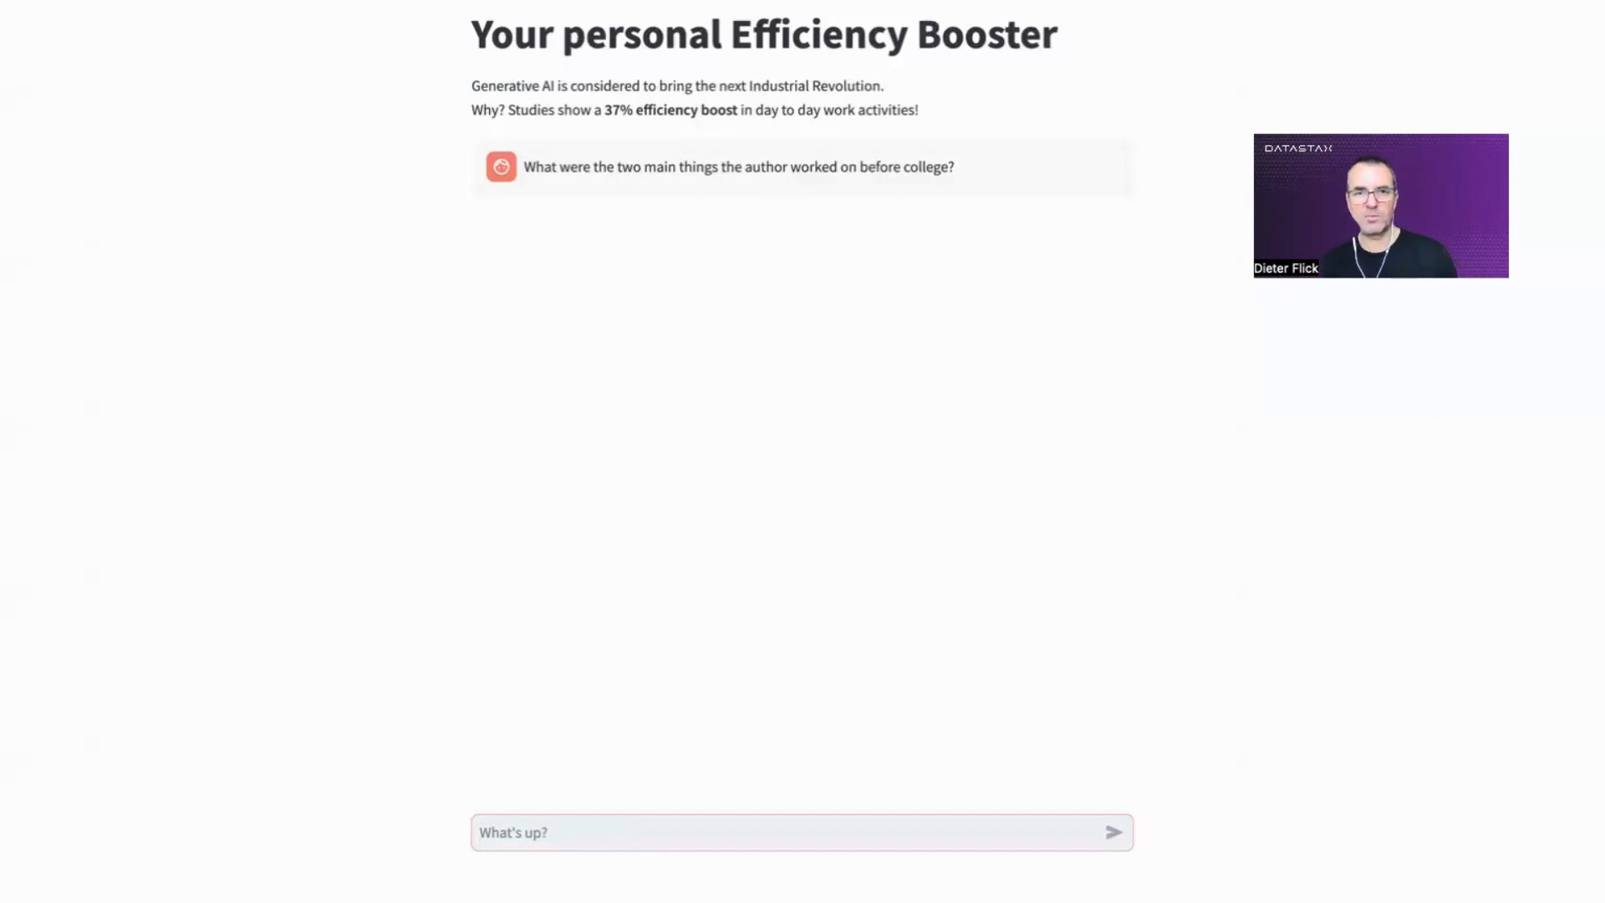